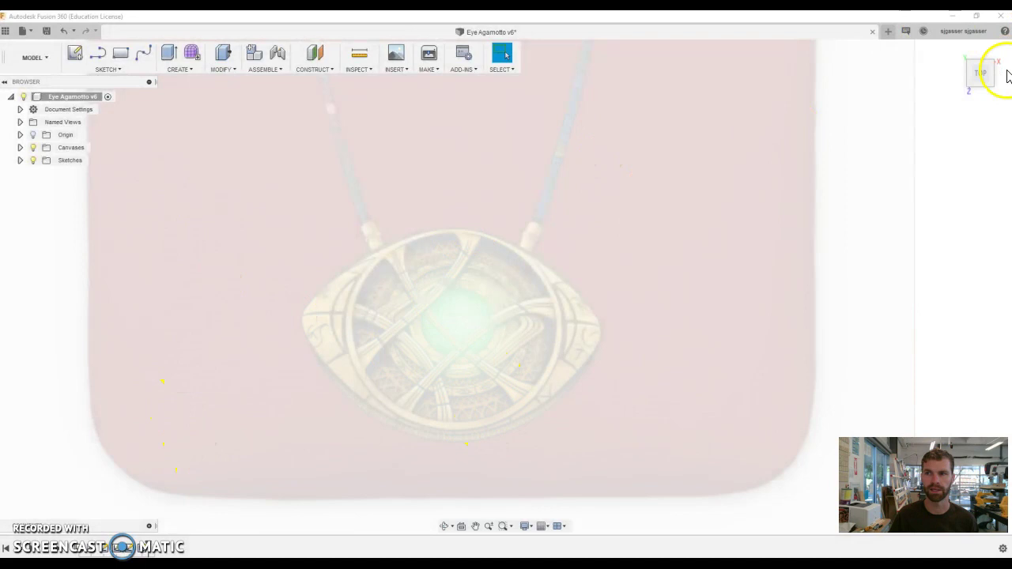
Start attaching a new canvas on the lower face, then abandon it without choosing an image.
click(401, 70)
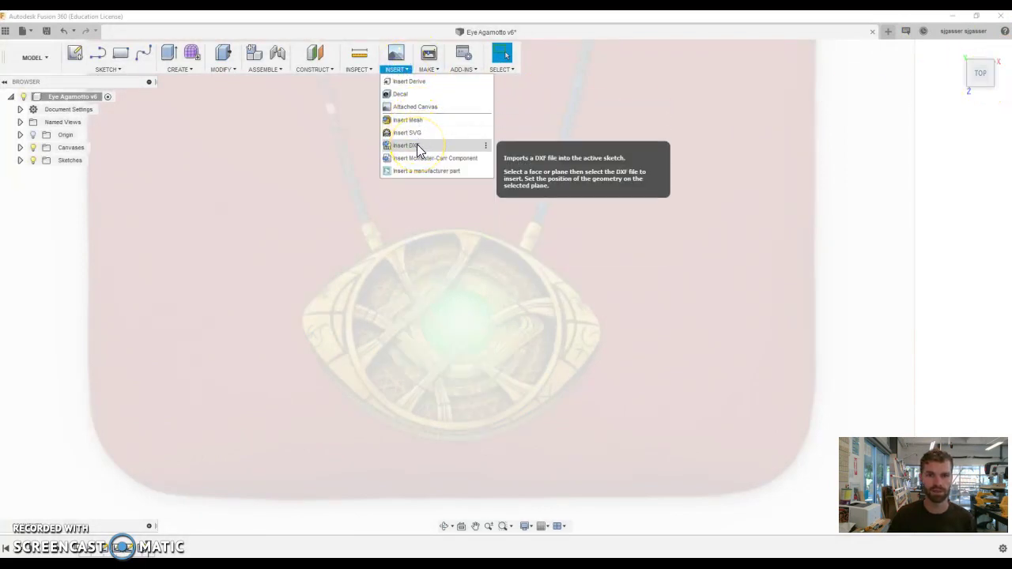
click(411, 106)
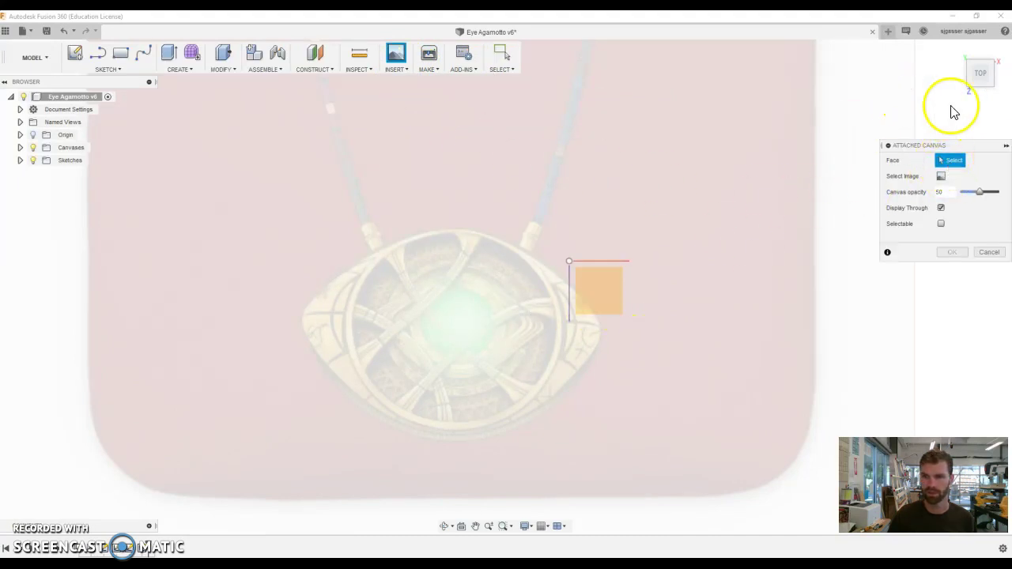
drag(984, 70, 981, 83)
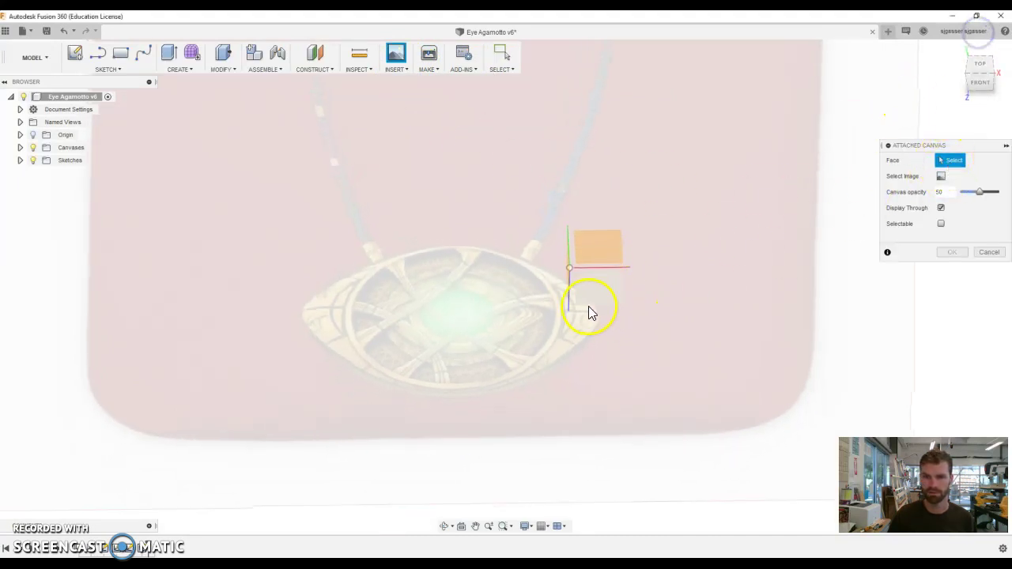
click(592, 288)
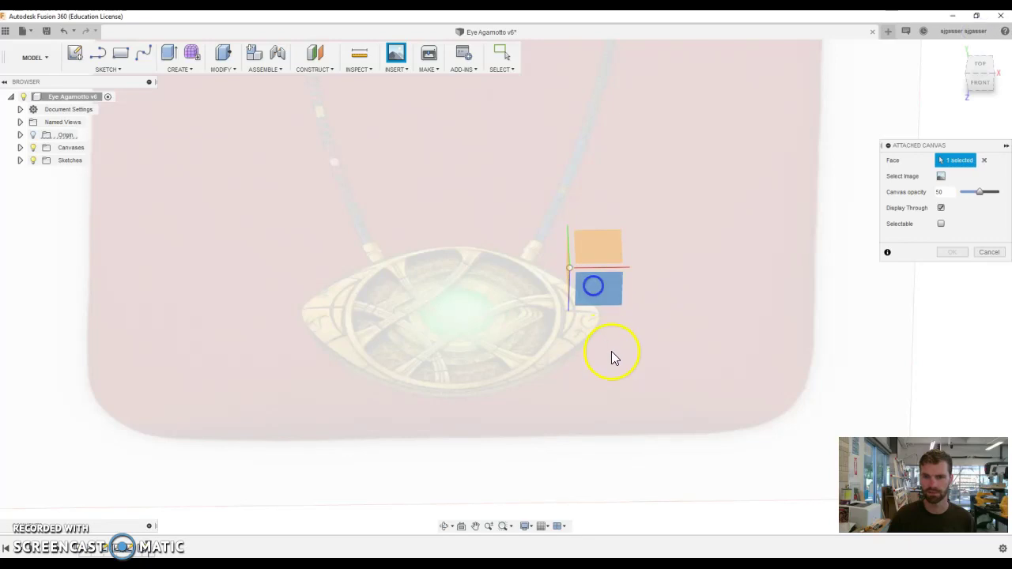
click(940, 175)
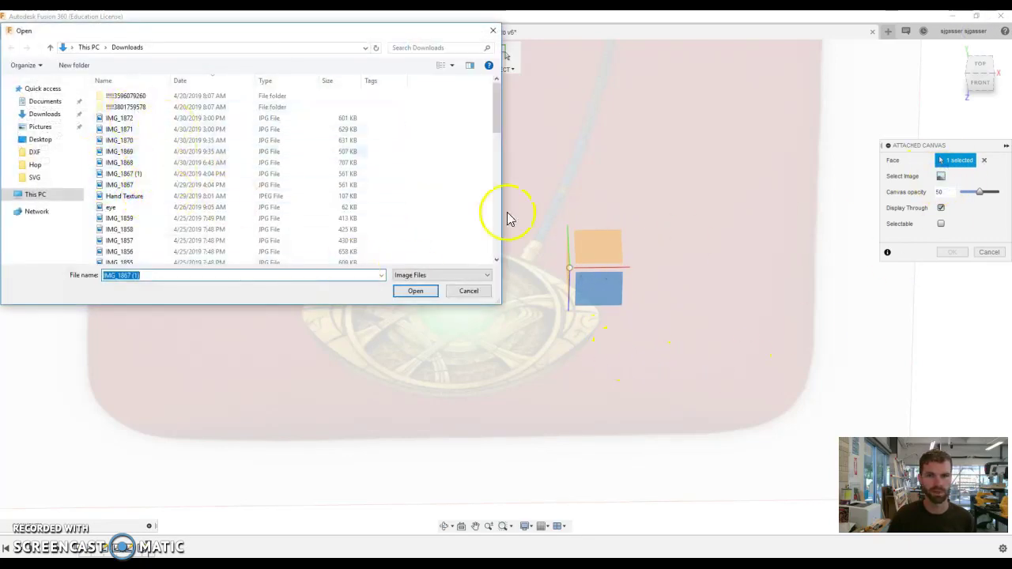
key(Escape)
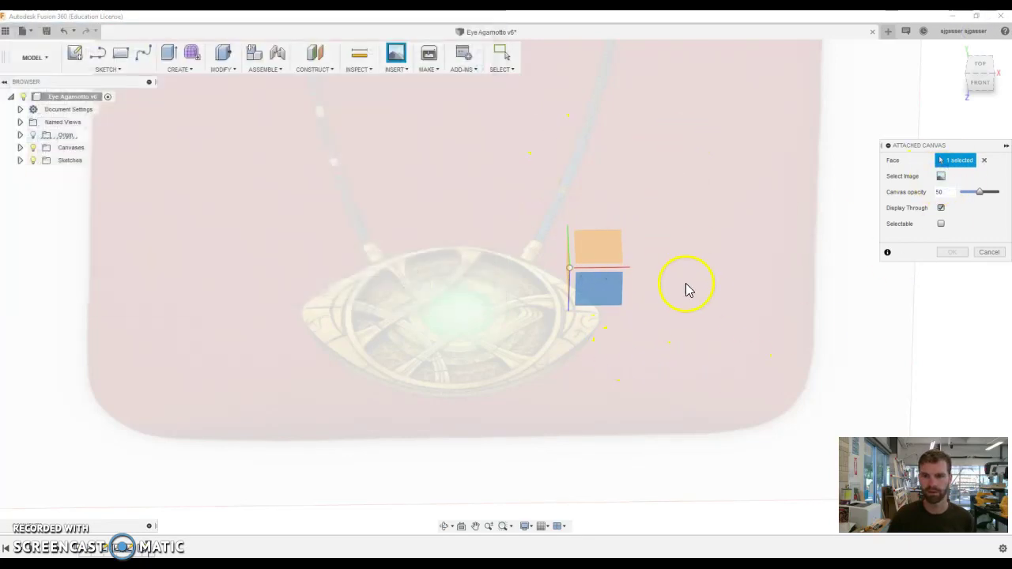
click(989, 251)
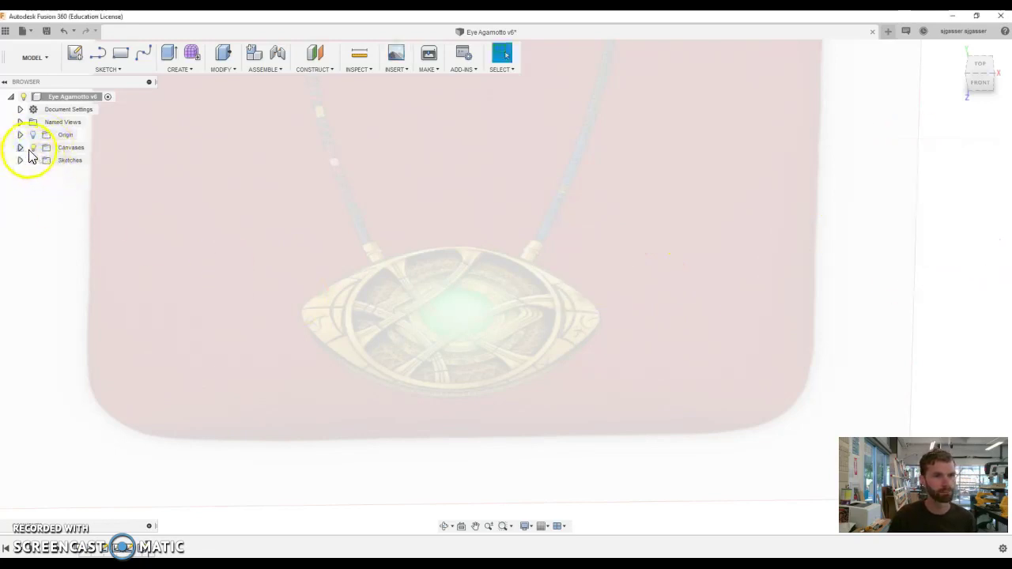
List the eye canvas, toggle its visibility off and on, and return to the top view.
click(20, 148)
click(43, 160)
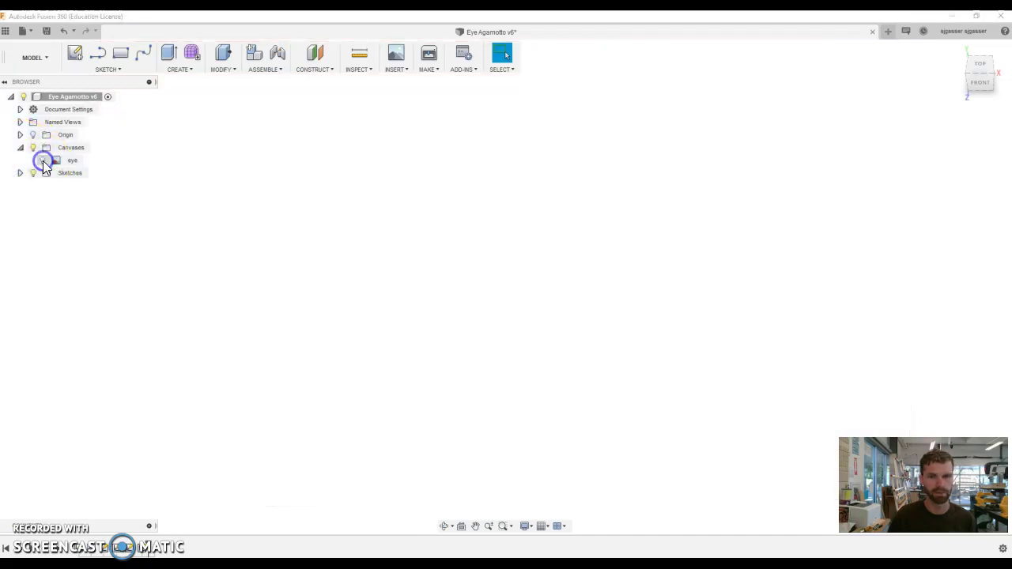
click(42, 161)
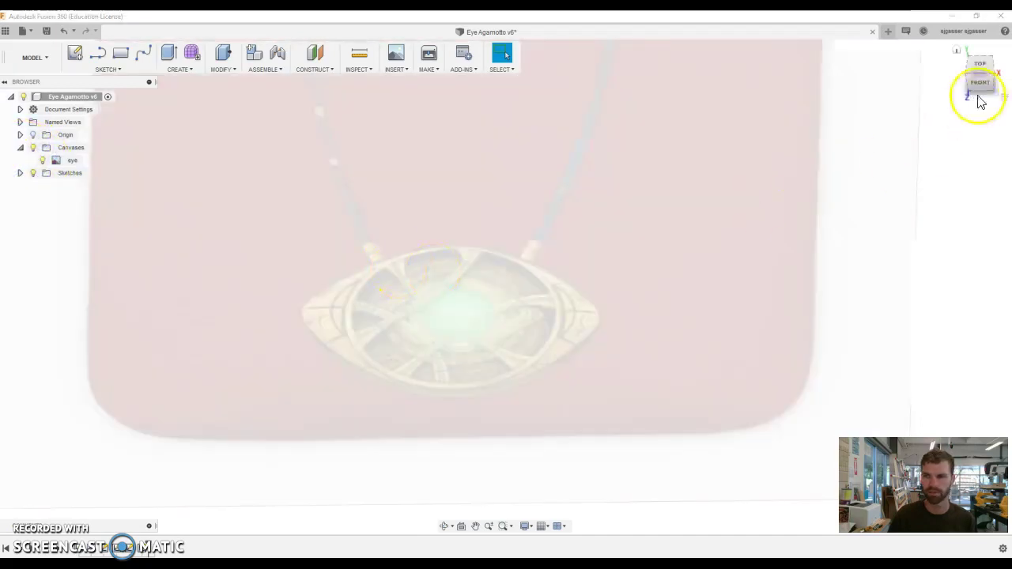
click(980, 64)
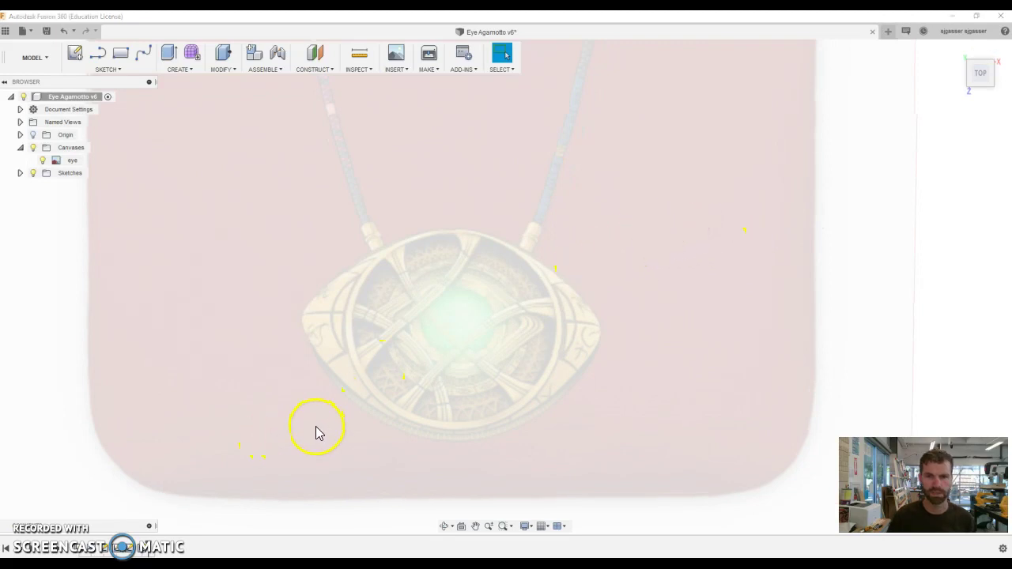
key(alt+Tab)
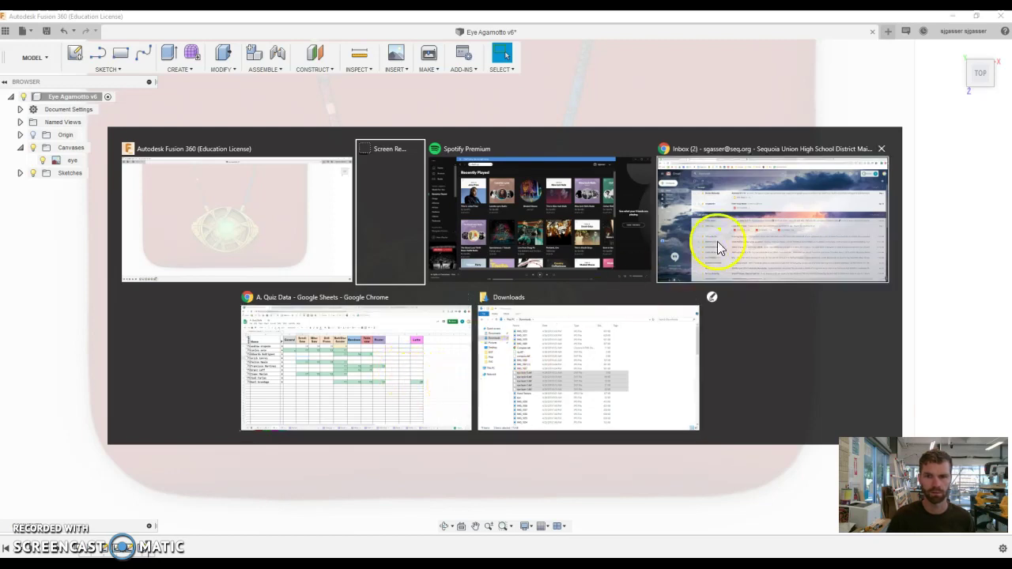
click(265, 219)
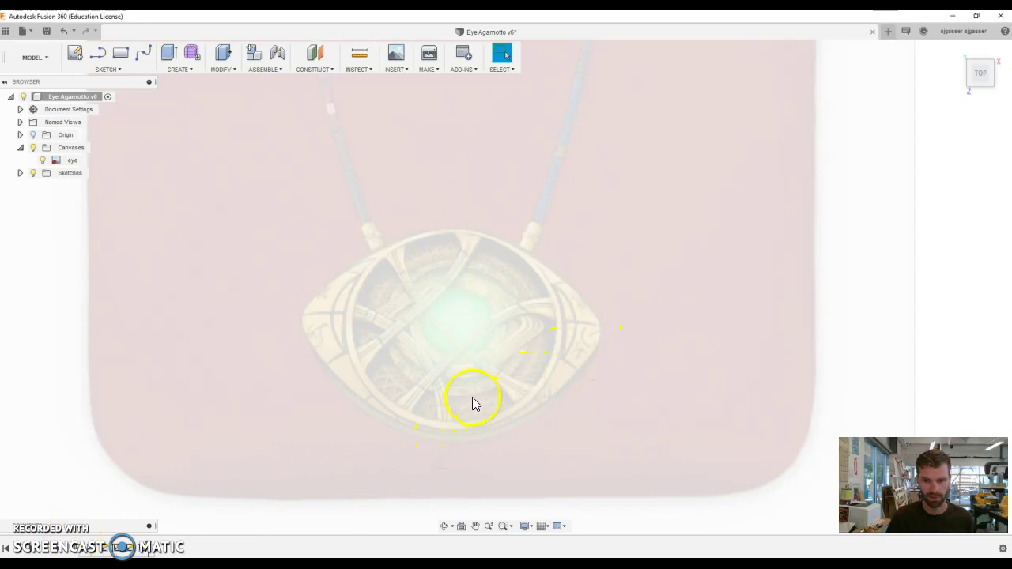
Expand Sketches and toggle Sketch1's curves visible, hidden, then visible again.
click(20, 173)
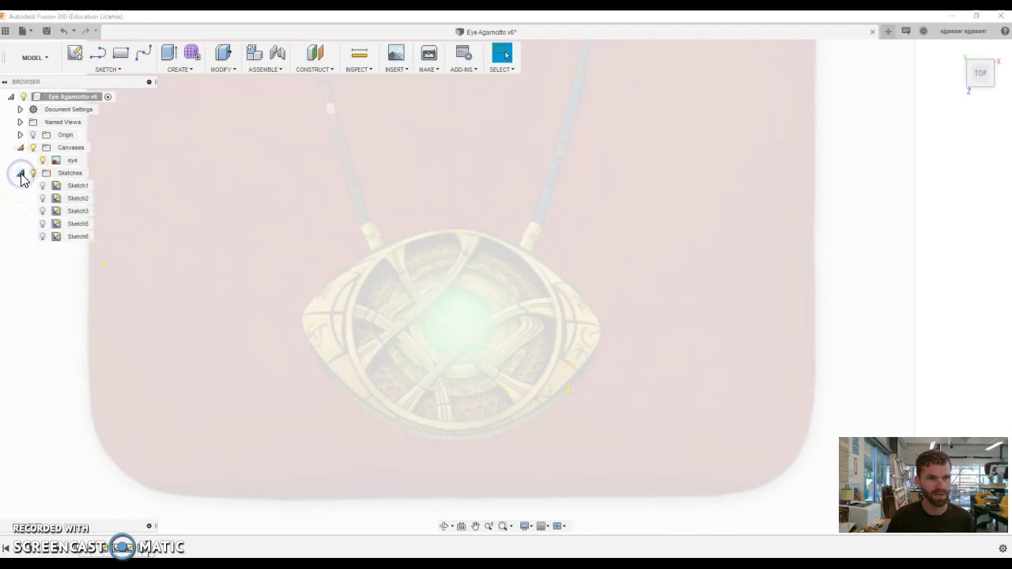
click(46, 187)
click(43, 188)
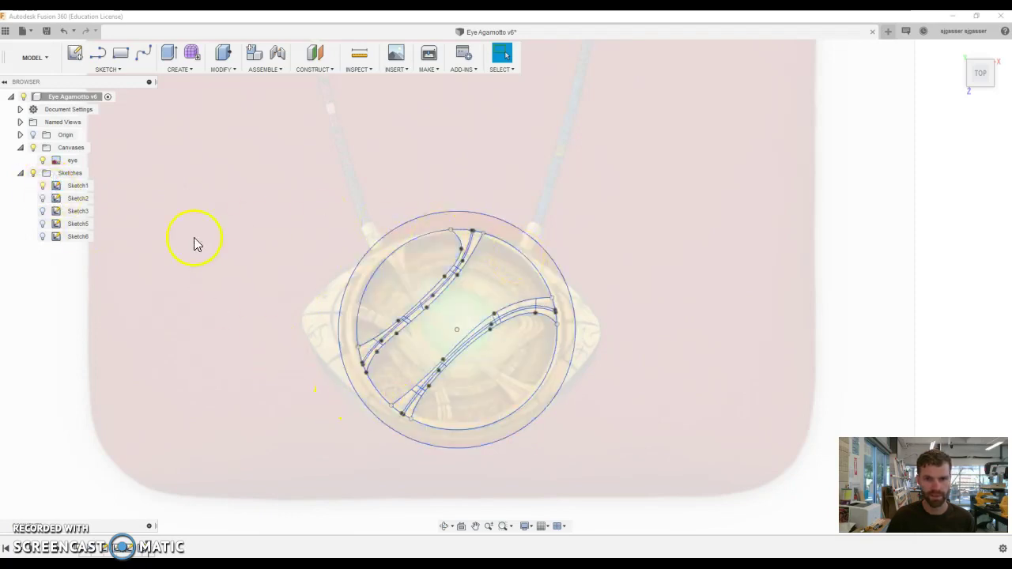
click(44, 186)
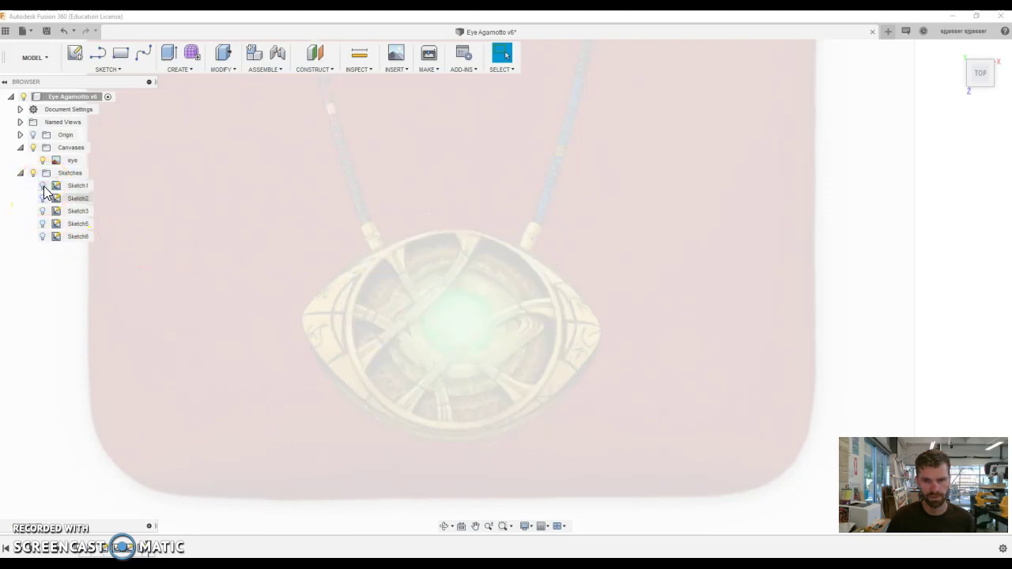
click(527, 256)
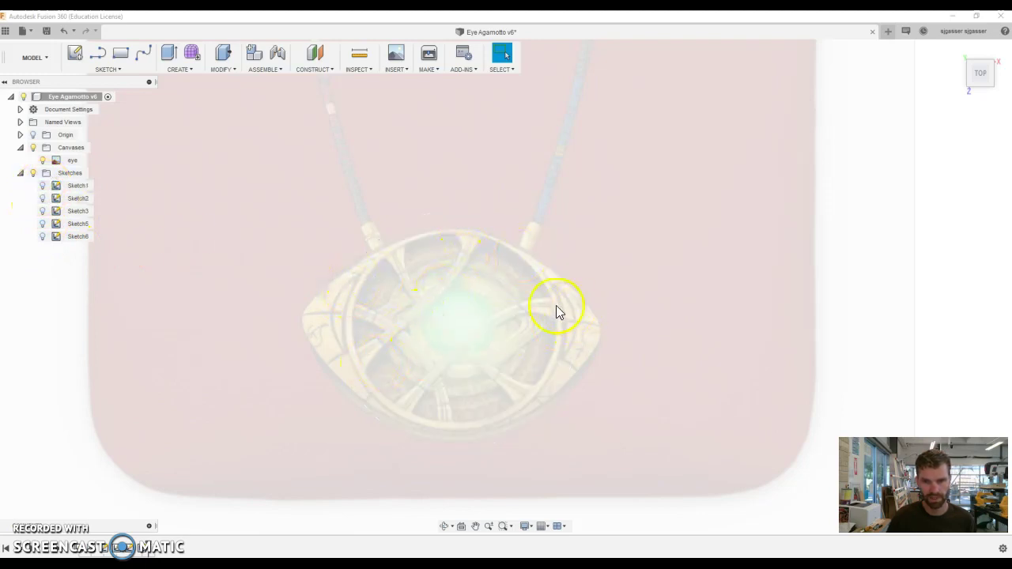
click(44, 185)
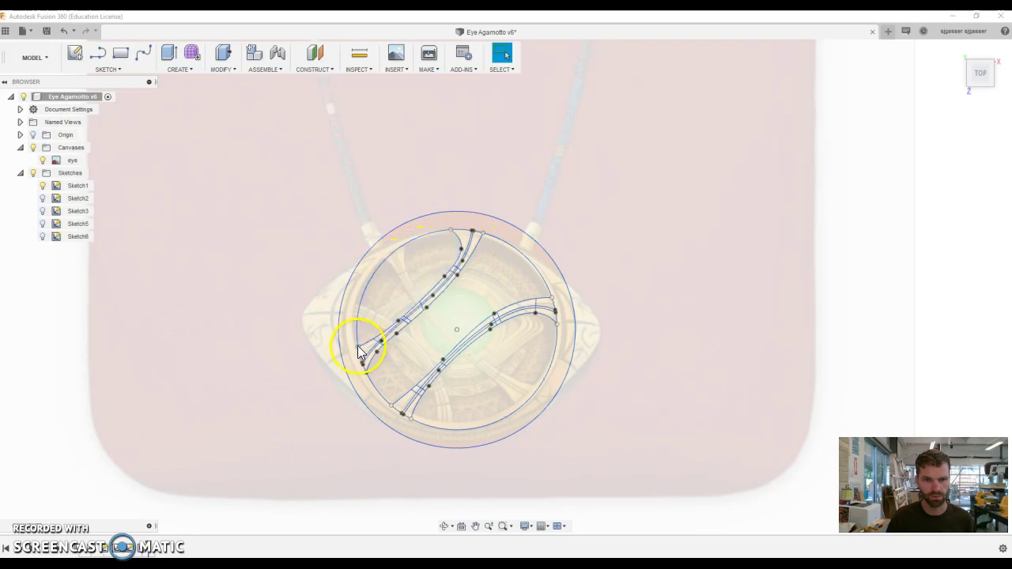
Start a fit-point spline and cancel it, then select and clear the upper-left lens profile.
click(142, 55)
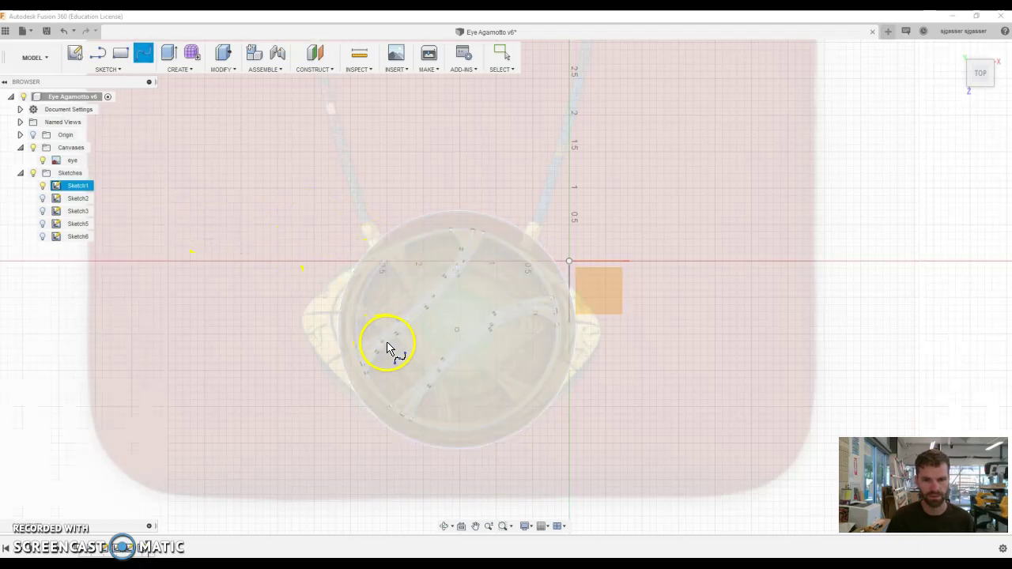
key(Escape)
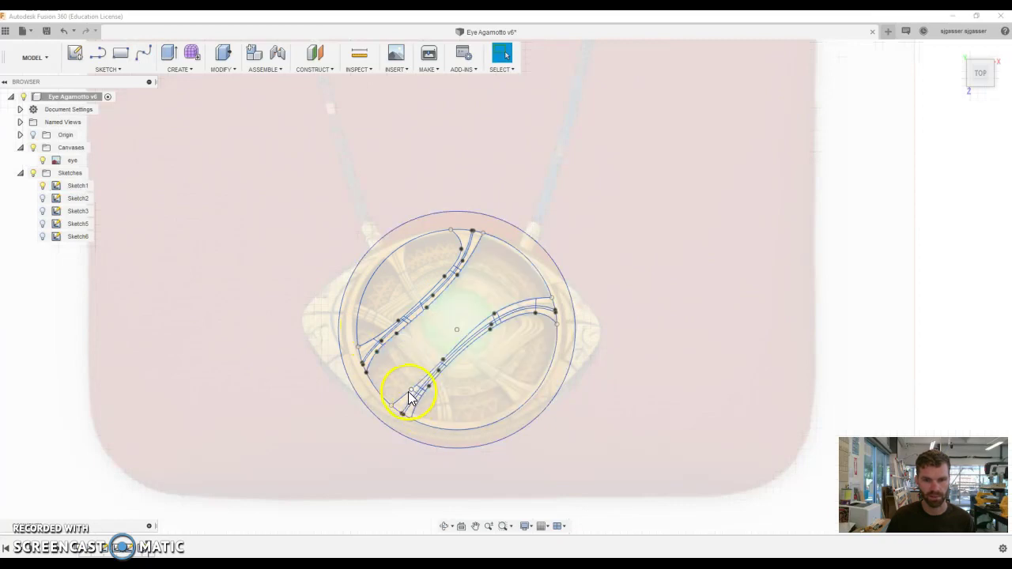
click(368, 343)
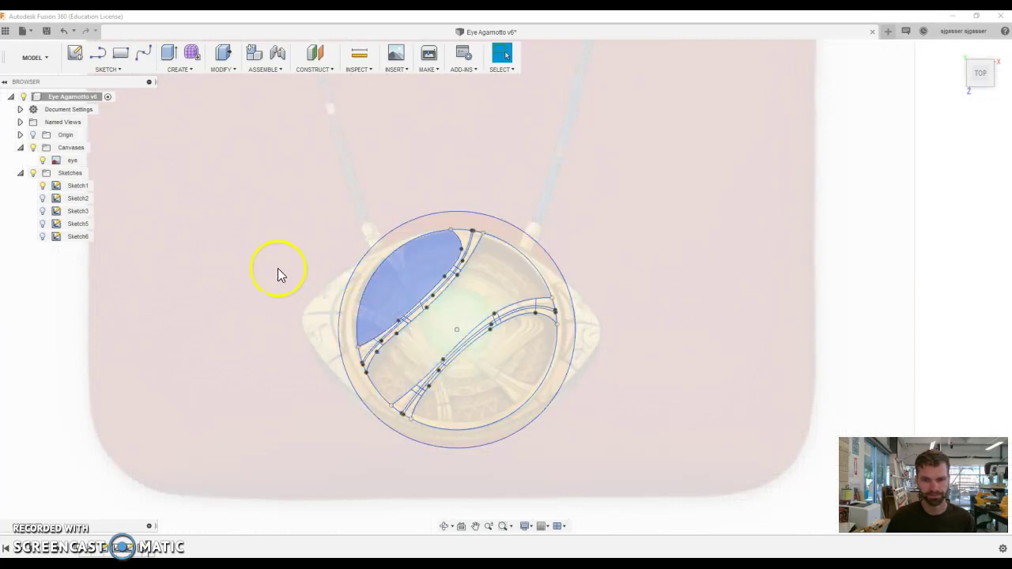
click(192, 237)
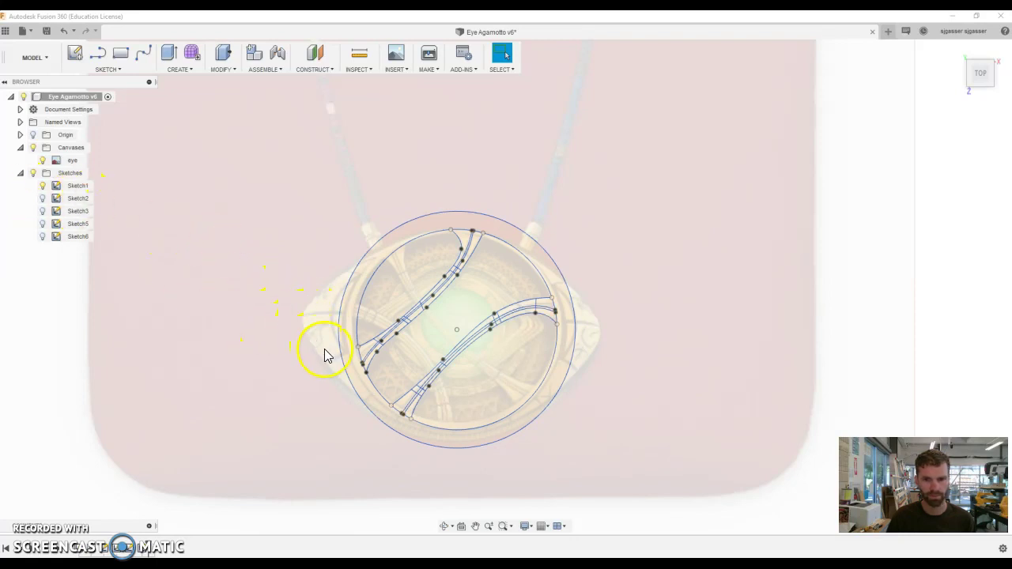
Select Sketch2 and turn on its eye-outline profiles.
click(49, 199)
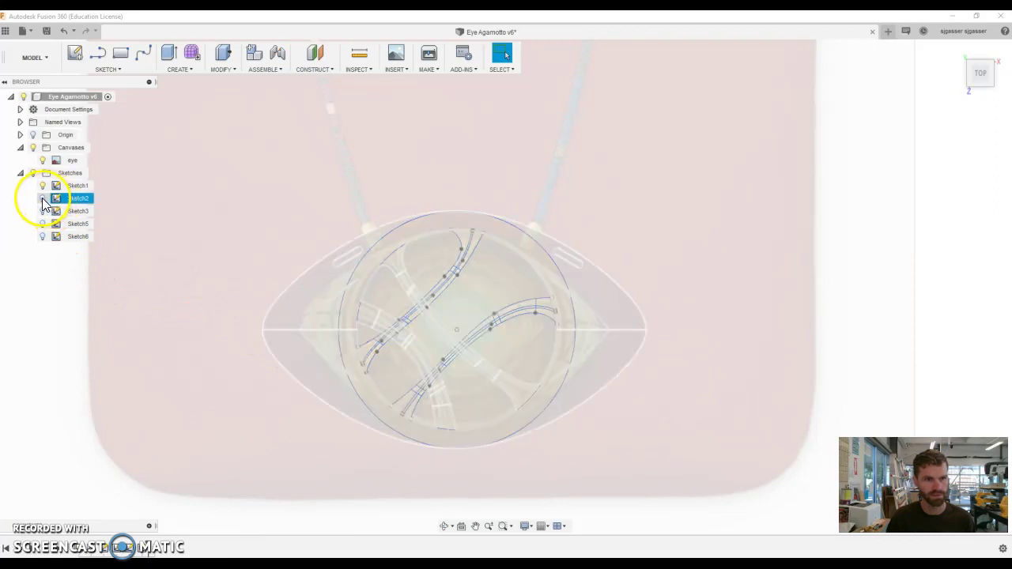
click(42, 199)
click(207, 223)
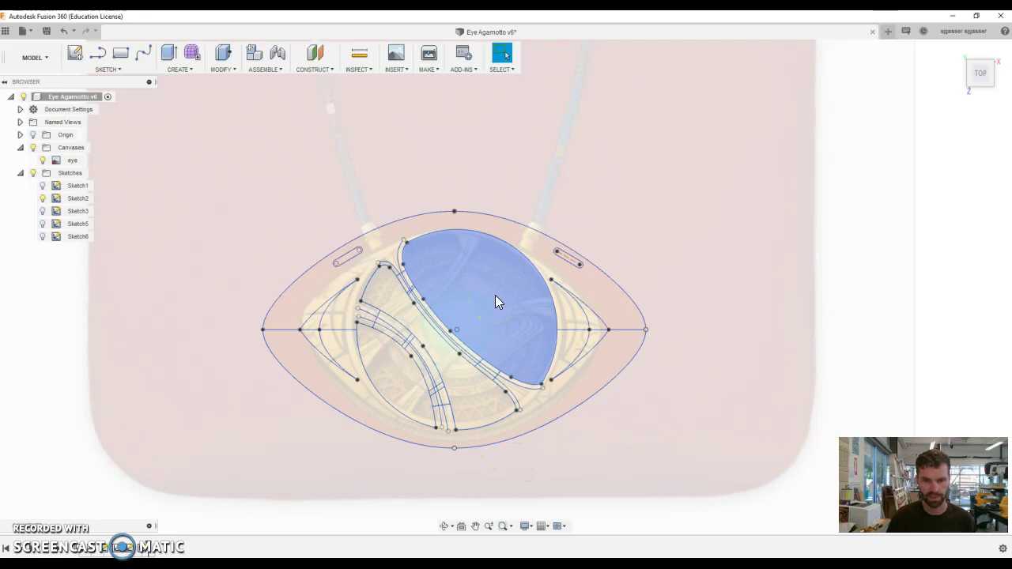
Inspect the eye's bottom curve, right inner arc and diagonal band curve, then clear the selection.
click(489, 428)
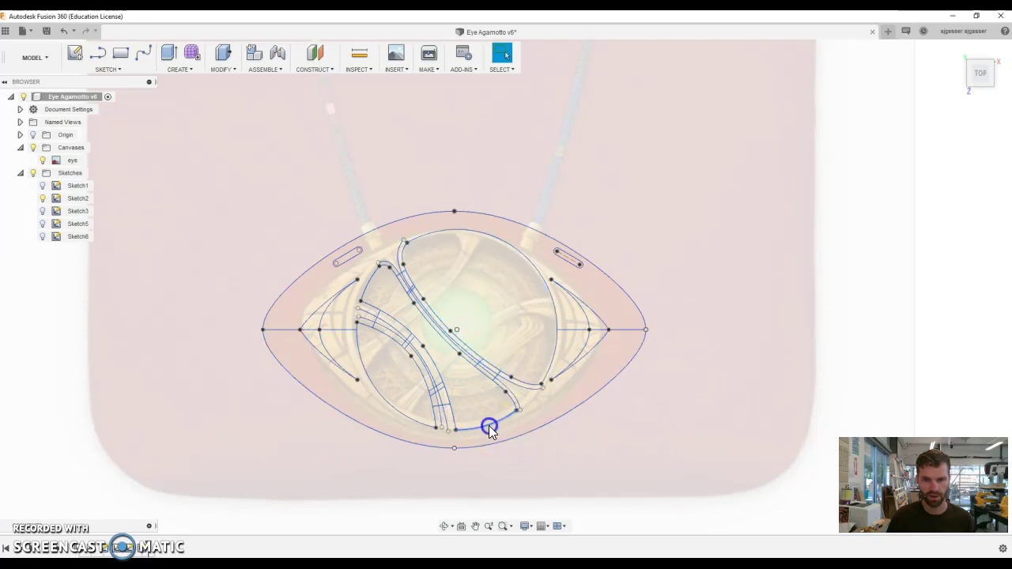
click(554, 373)
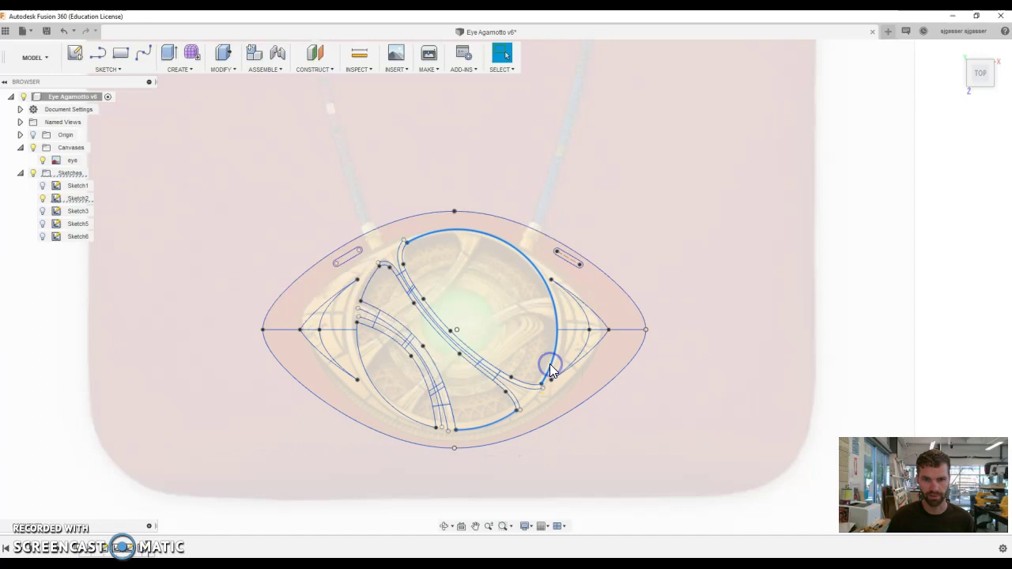
click(417, 299)
click(614, 441)
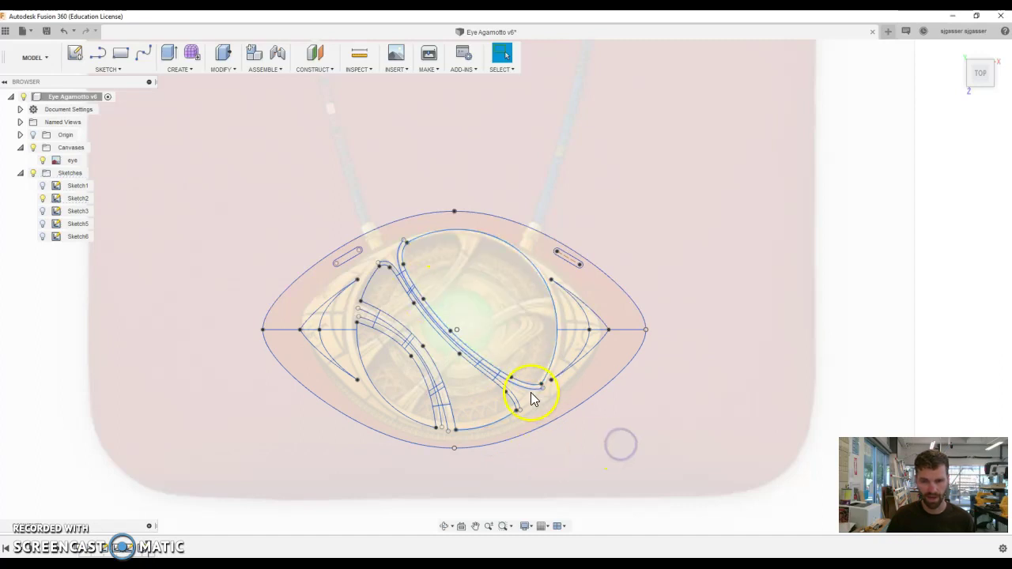
scroll(534, 403, up, 5)
scroll(532, 406, up, 3)
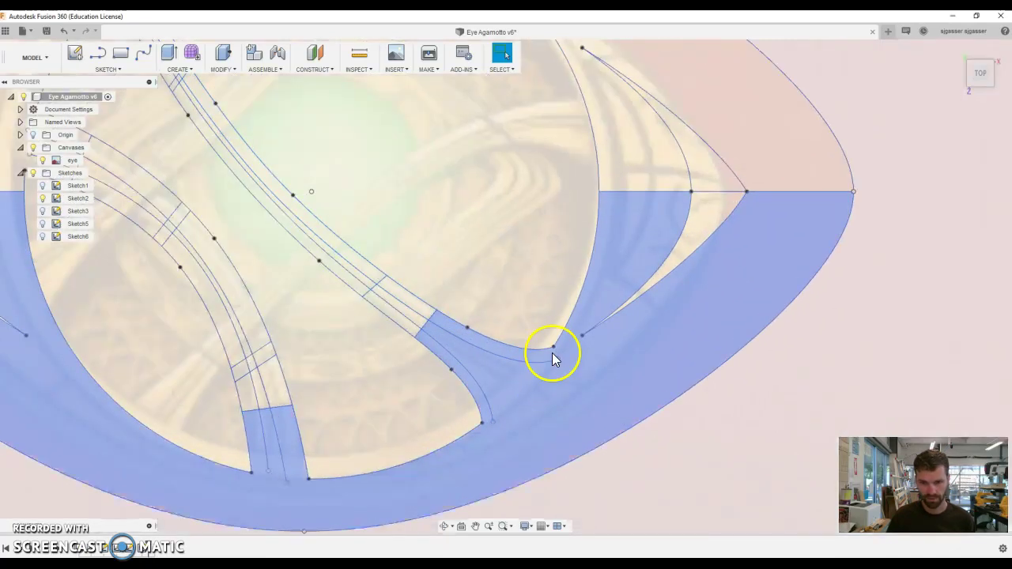
click(128, 71)
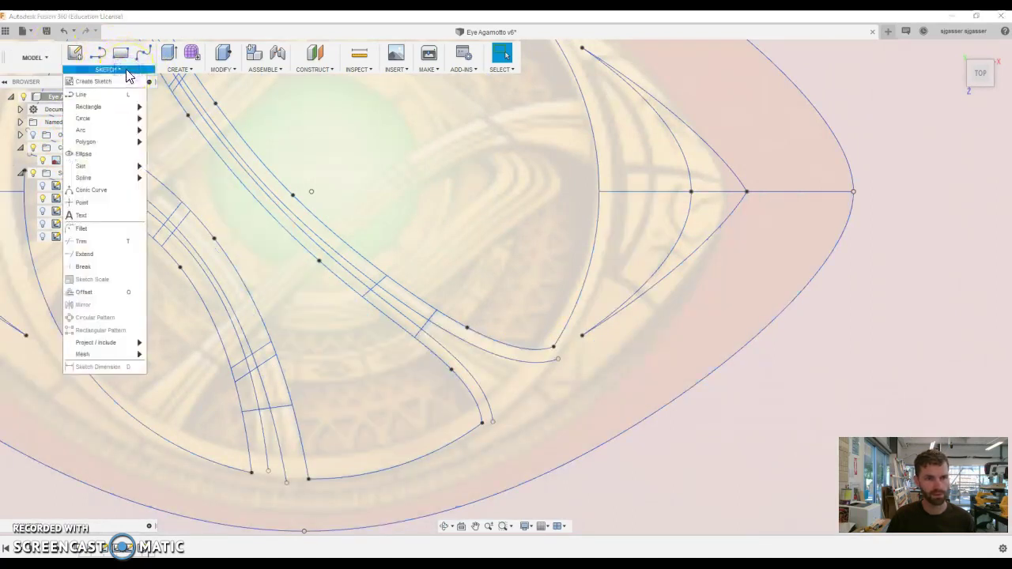
click(130, 83)
click(135, 113)
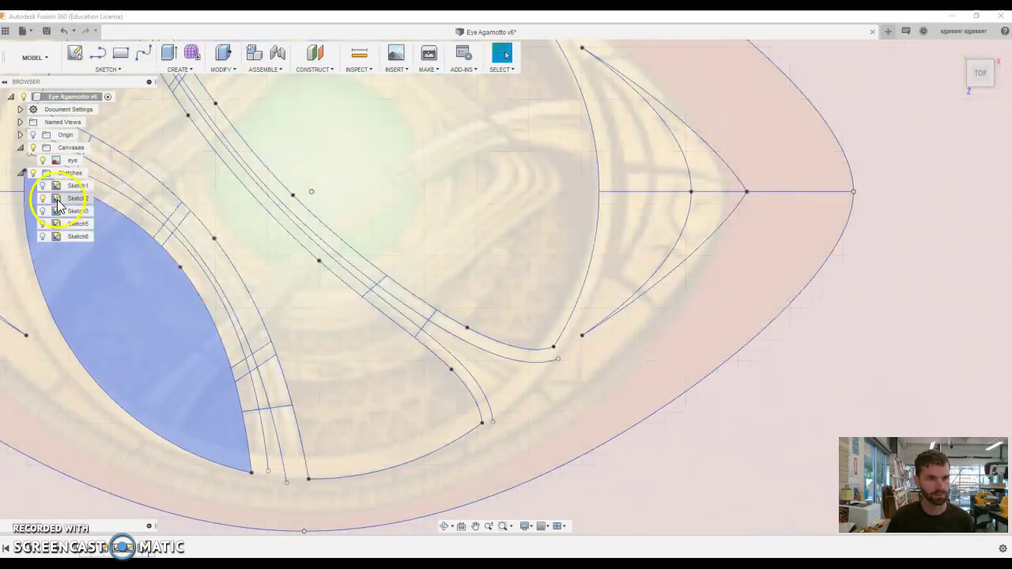
right_click(75, 198)
click(107, 235)
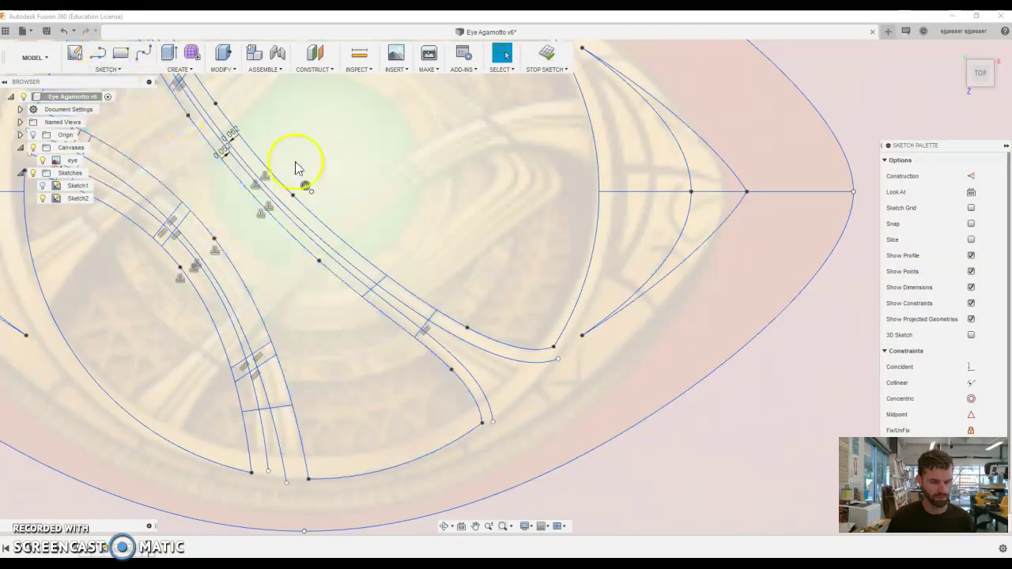
key(c)
click(306, 186)
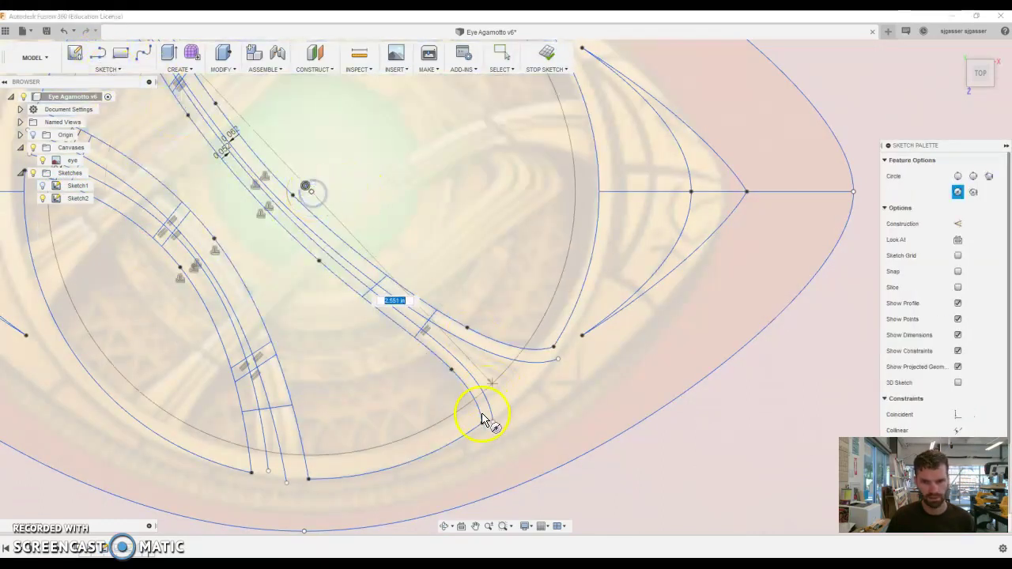
key(Escape)
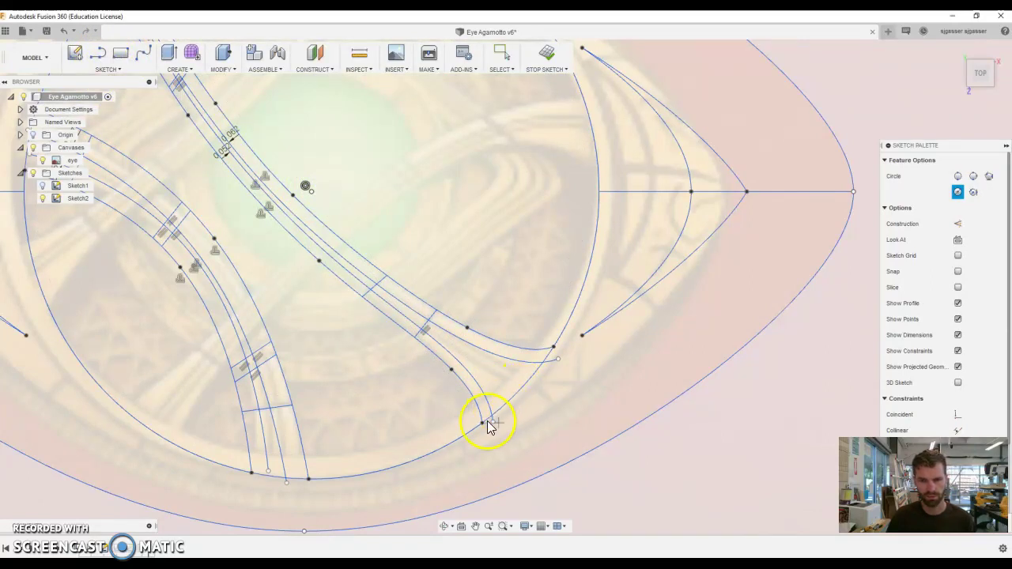
key(Escape)
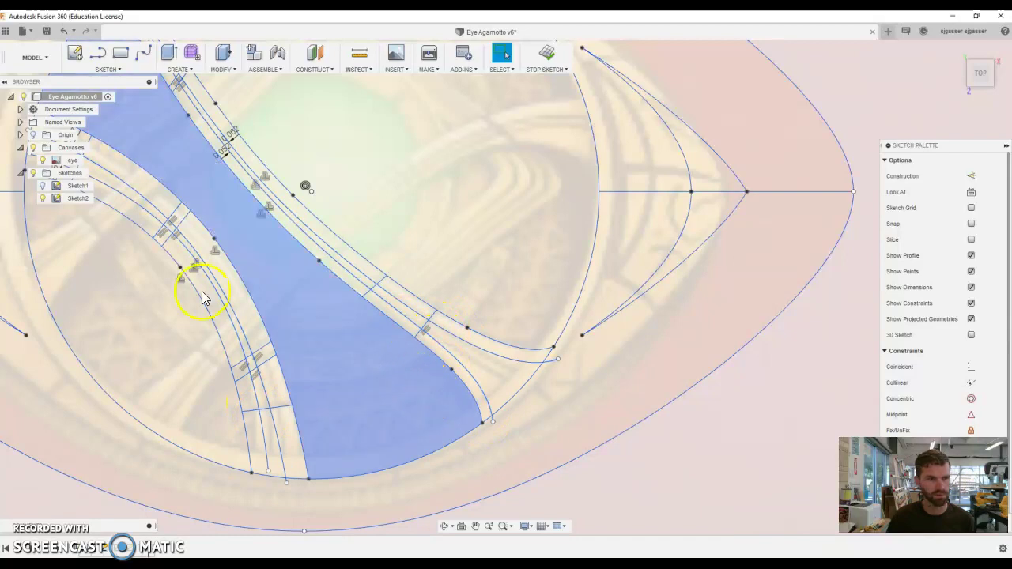
Trim the inner circle segments between the lower-right band ends.
click(136, 75)
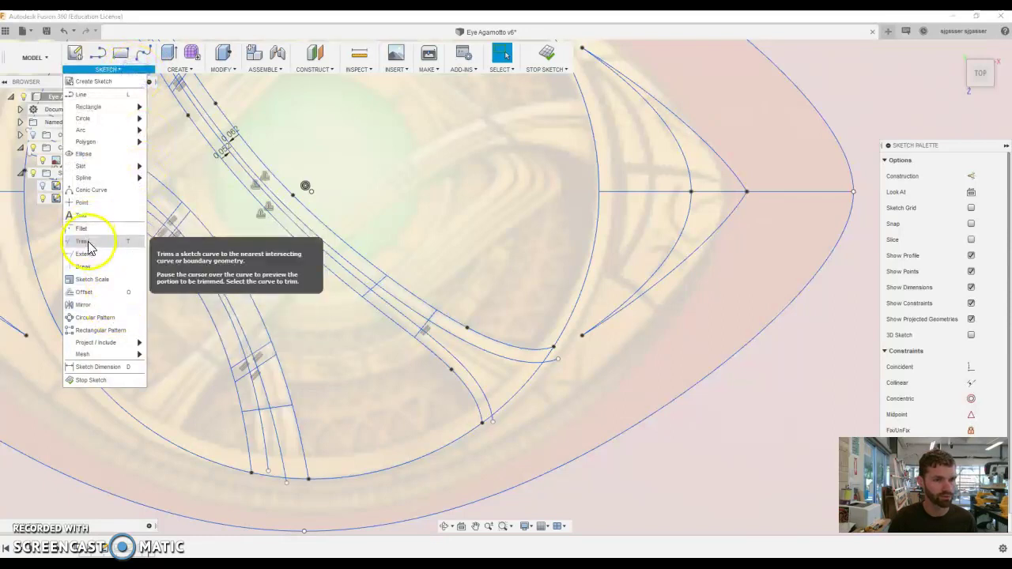
click(115, 312)
click(520, 403)
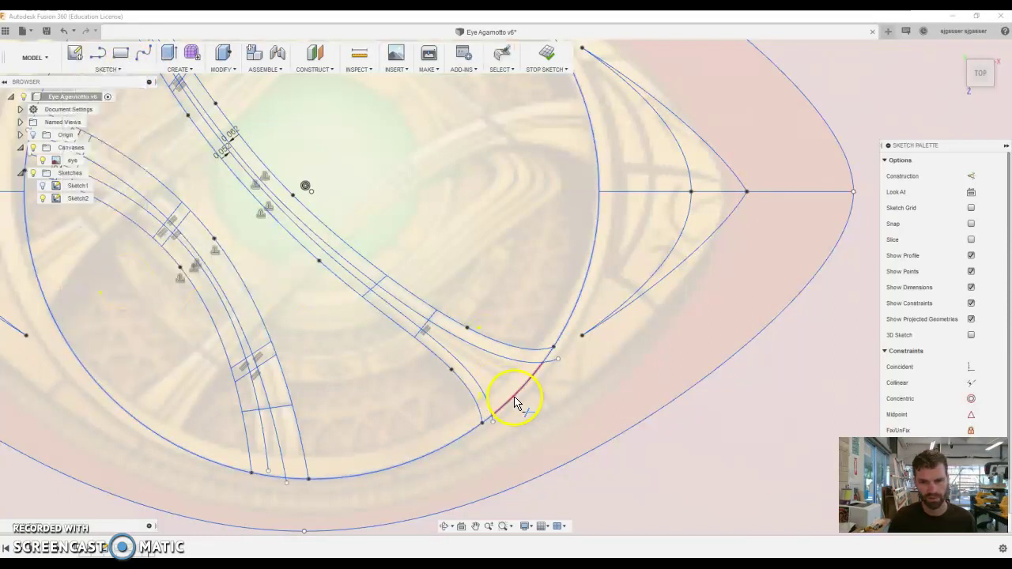
click(554, 355)
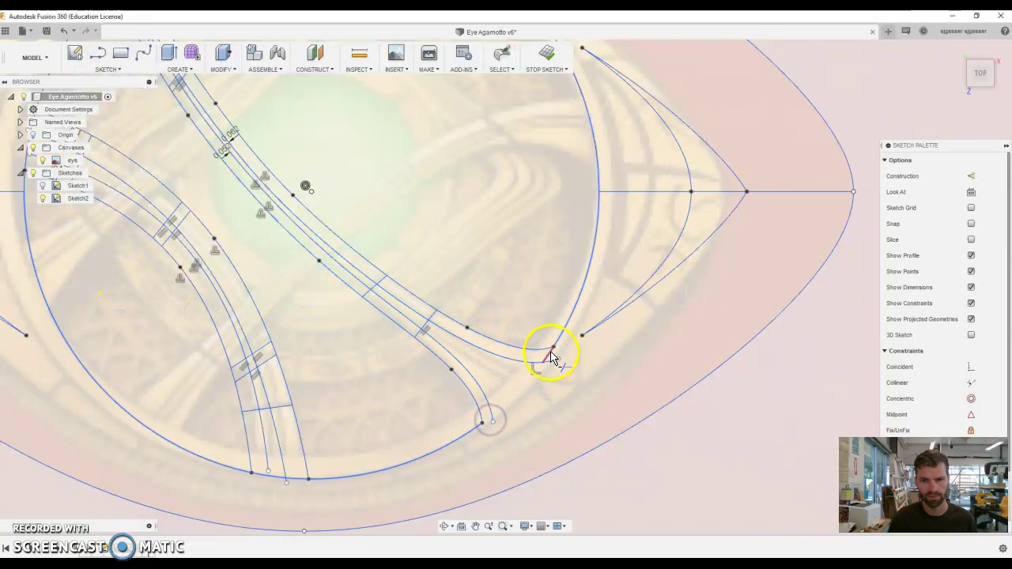
click(55, 500)
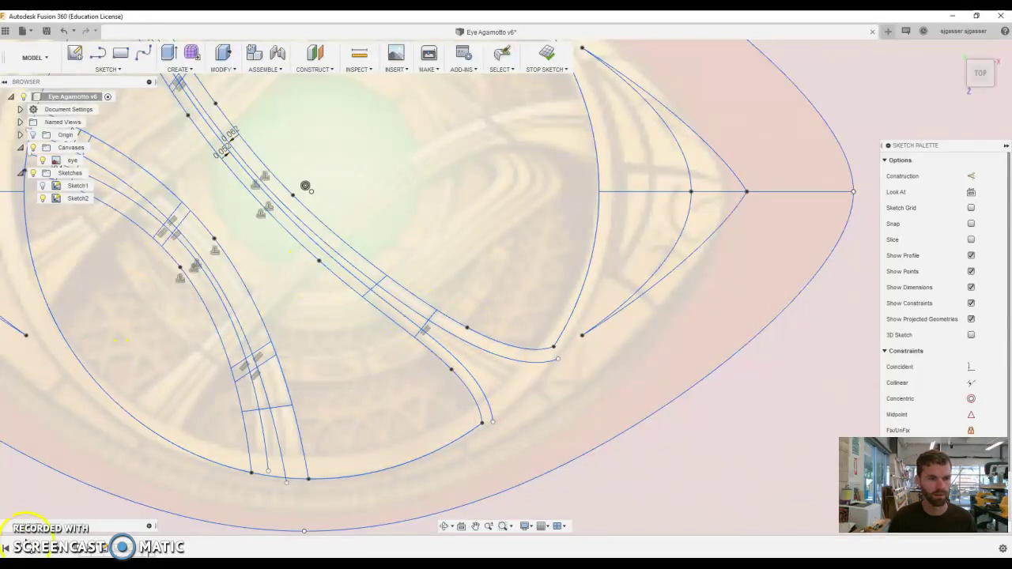
Trim the circle piece at the upper-left band end and check the upper-right region is closed.
middle_drag(111, 261, 364, 471)
click(317, 183)
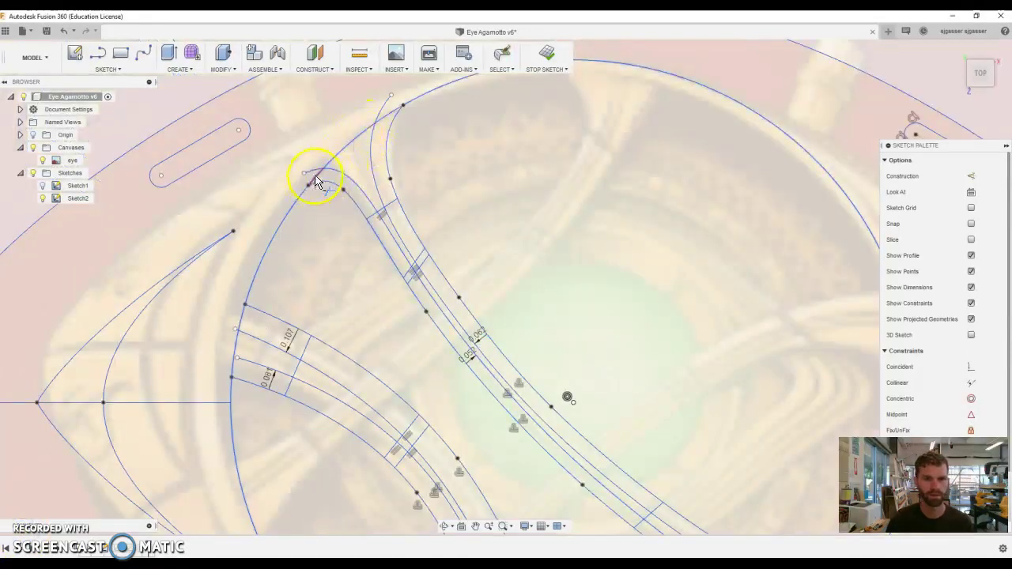
scroll(260, 183, down, 3)
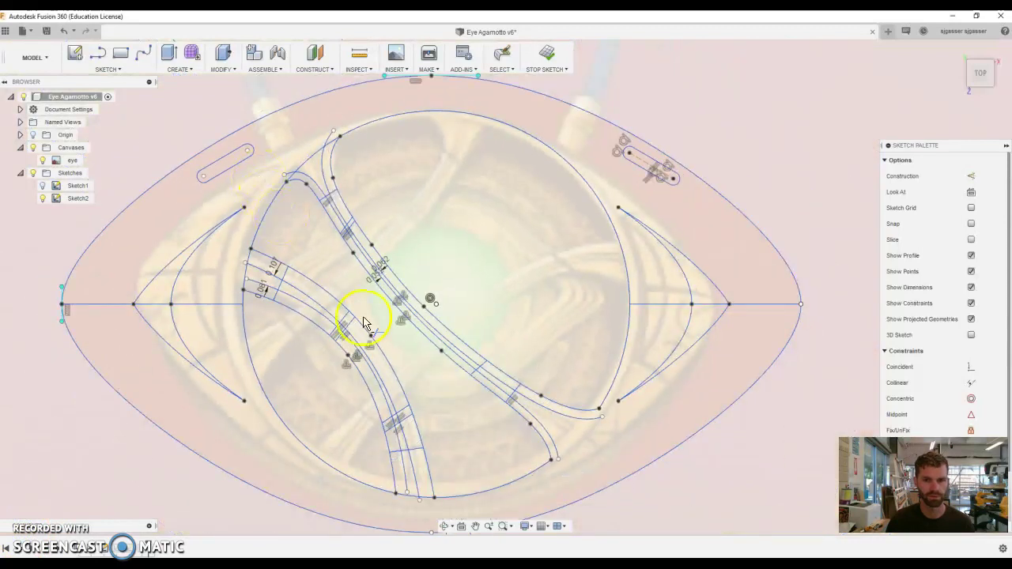
key(Escape)
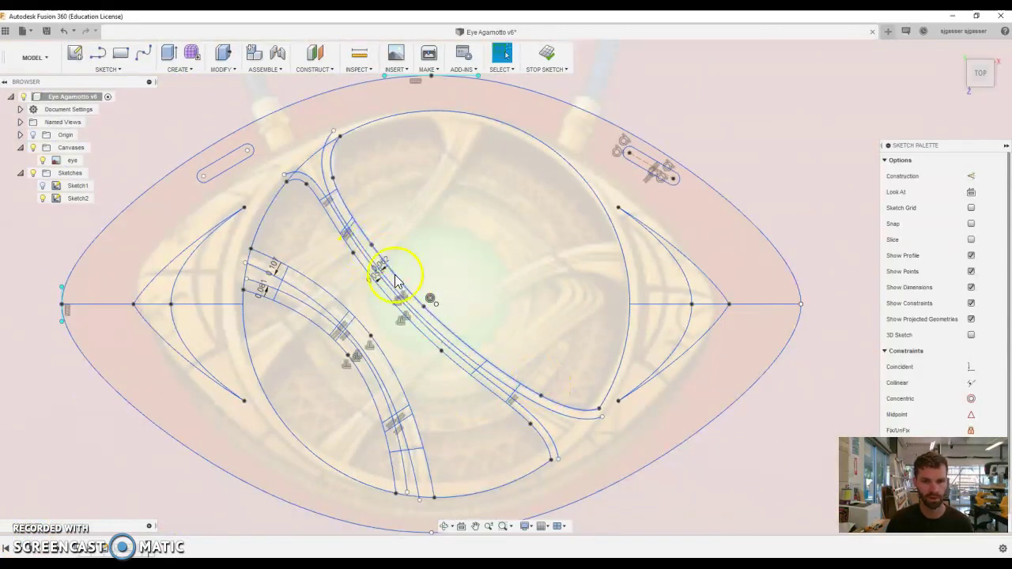
click(404, 237)
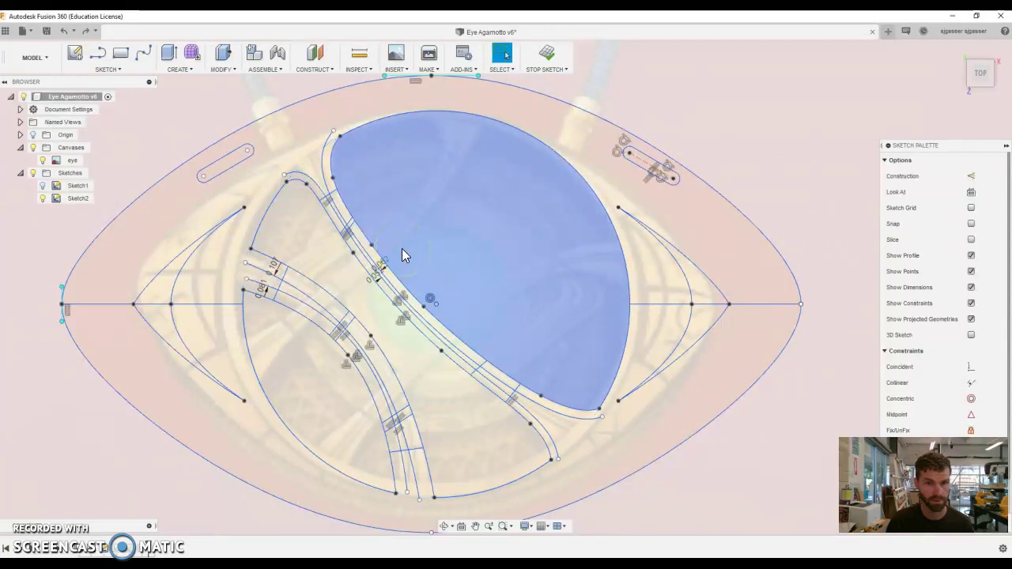
drag(401, 251, 279, 292)
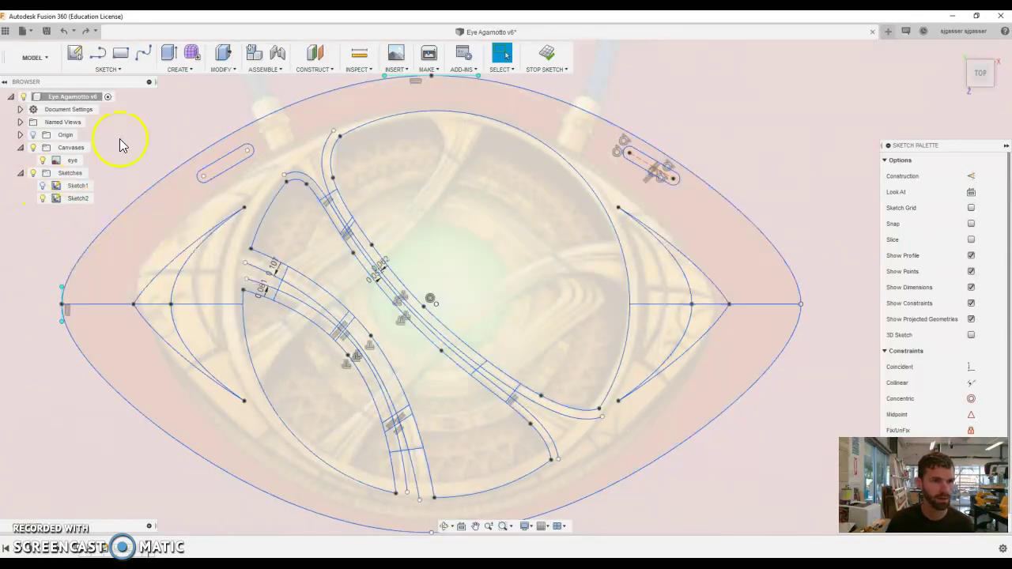
Stop the band sketch, hide Sketch2, and toggle Sketch3's eye outline on and off.
click(557, 52)
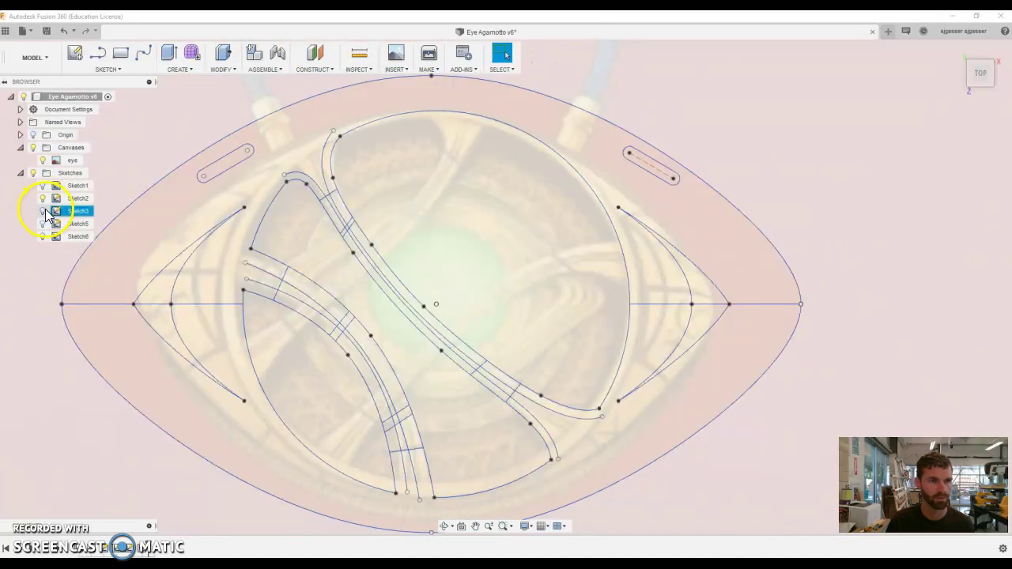
click(43, 198)
click(42, 211)
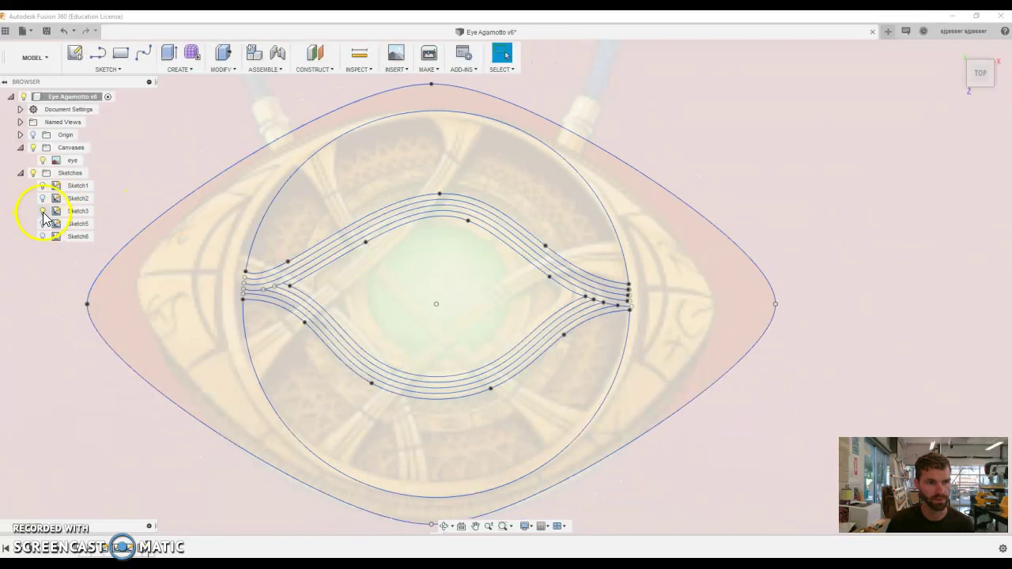
click(43, 212)
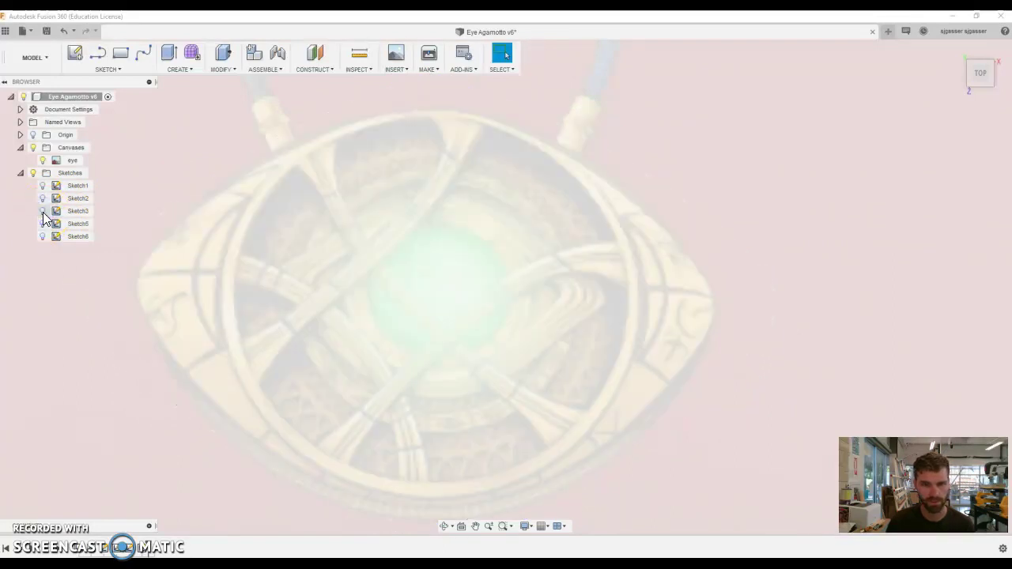
click(43, 211)
click(43, 211)
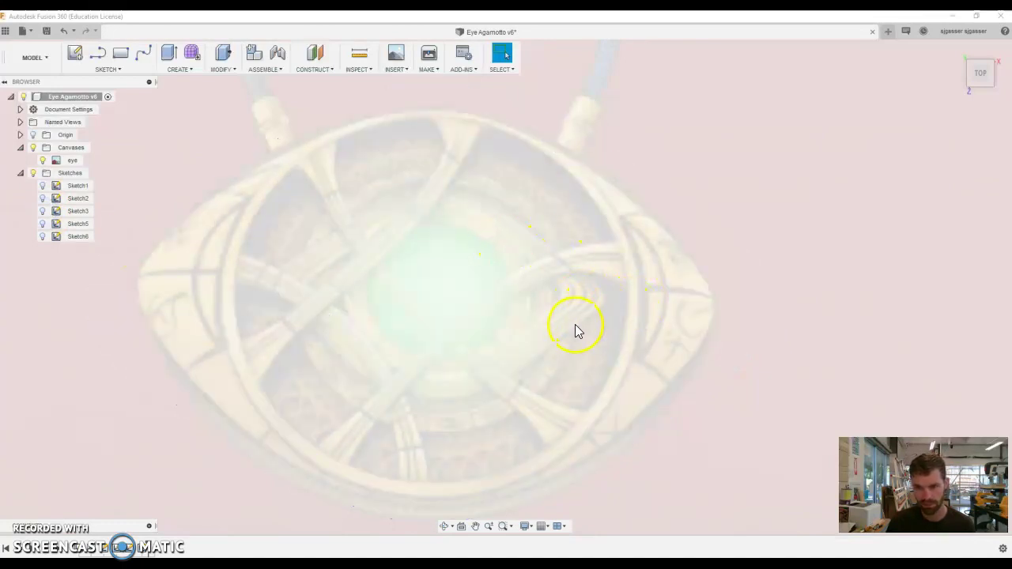
Briefly show Sketch5's band geometry, then leave Sketch3's eye outline visible.
click(42, 224)
click(42, 223)
click(43, 212)
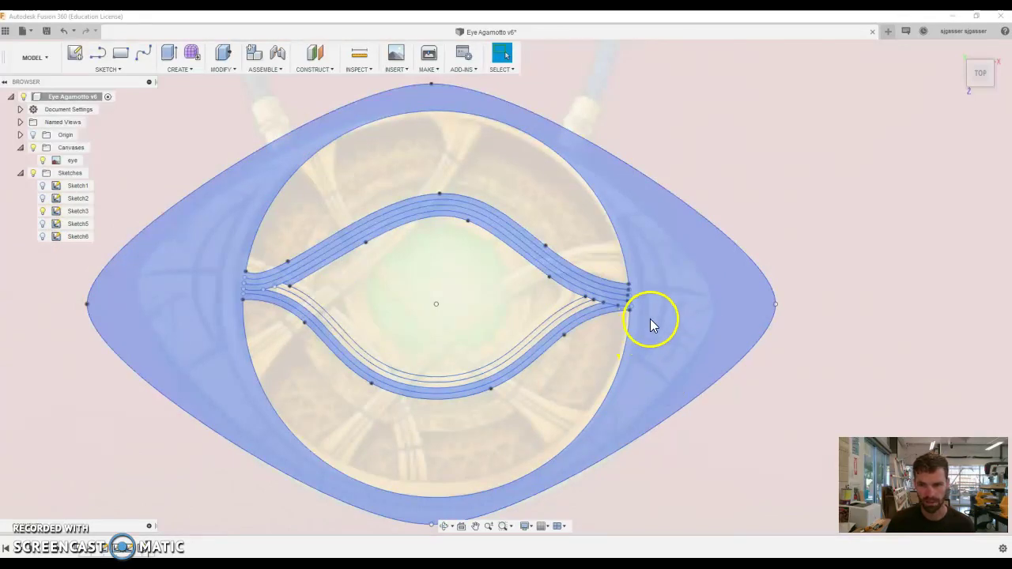
scroll(633, 302, up, 8)
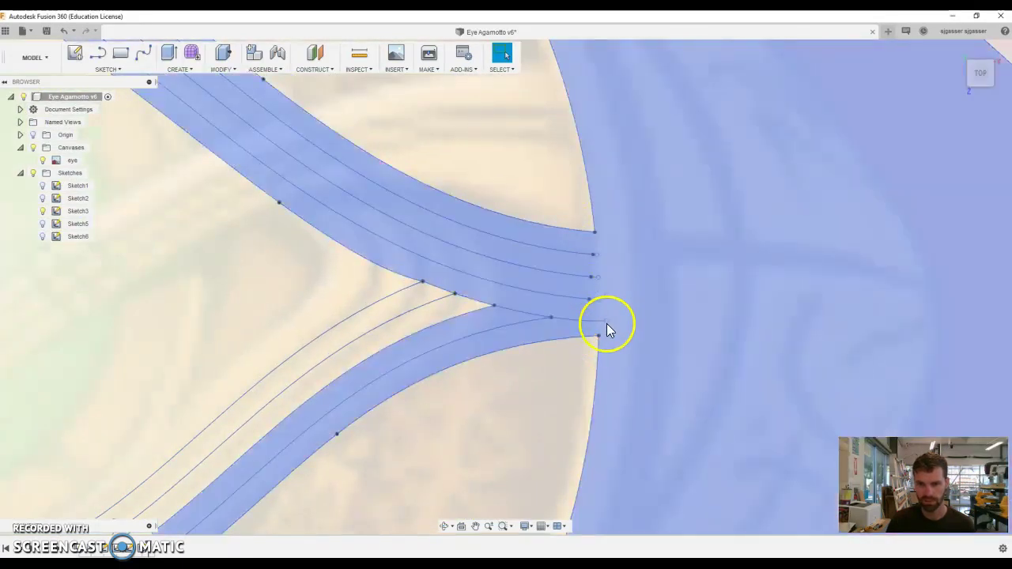
scroll(665, 366, down, 10)
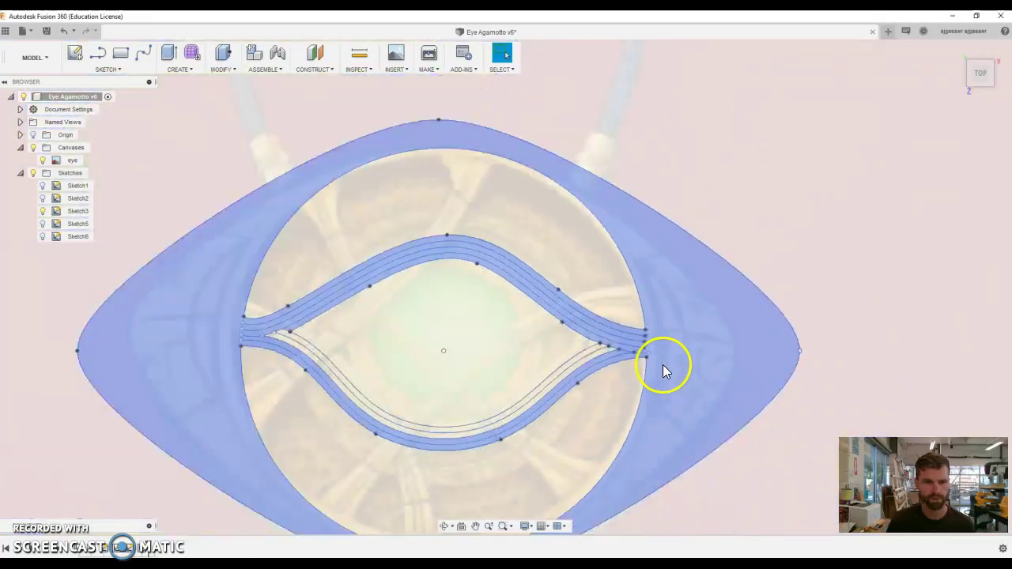
scroll(449, 448, up, 4)
scroll(449, 447, down, 2)
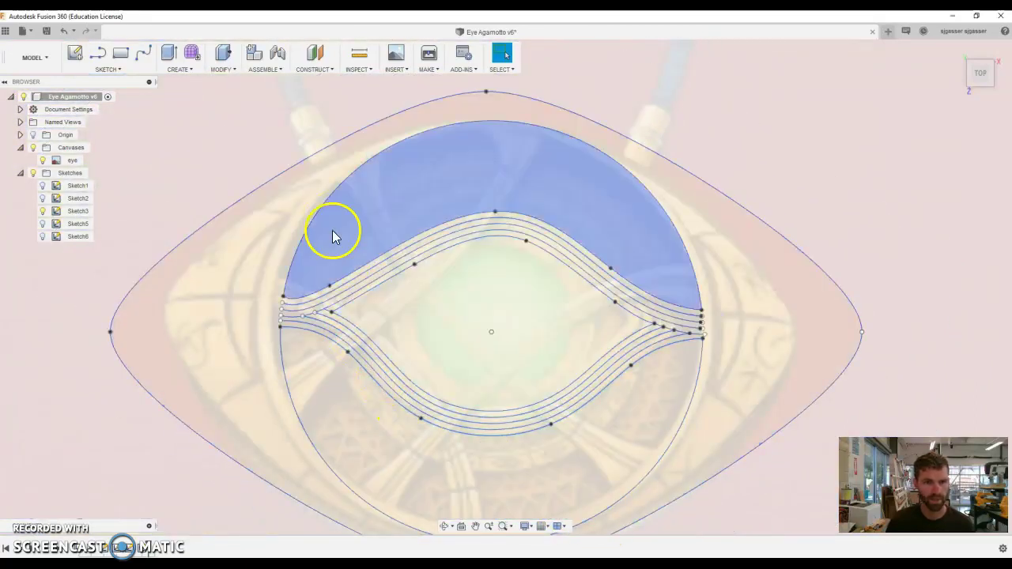
Select the outer upper eye curve and begin an offset, then cancel it.
click(414, 236)
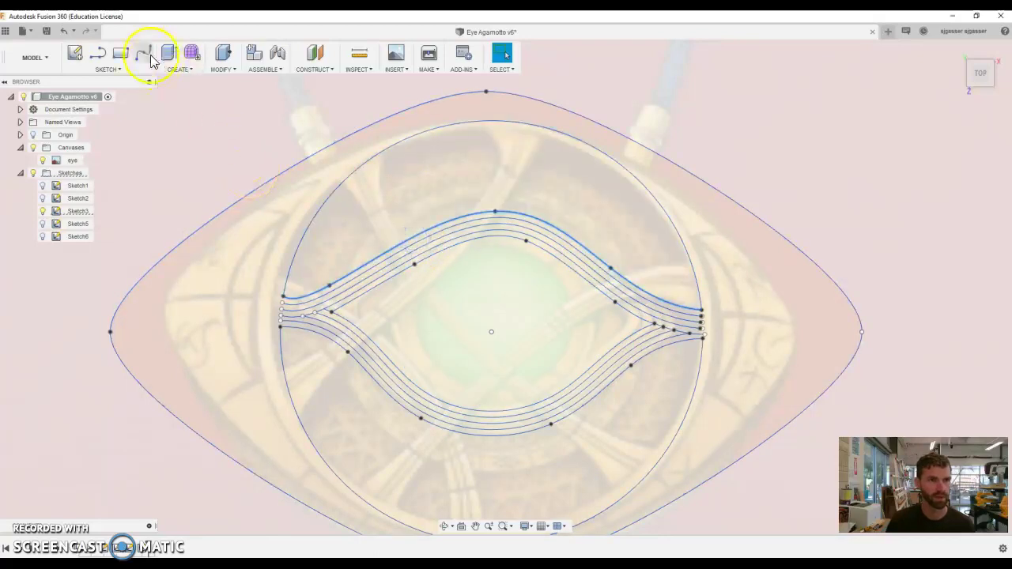
click(117, 70)
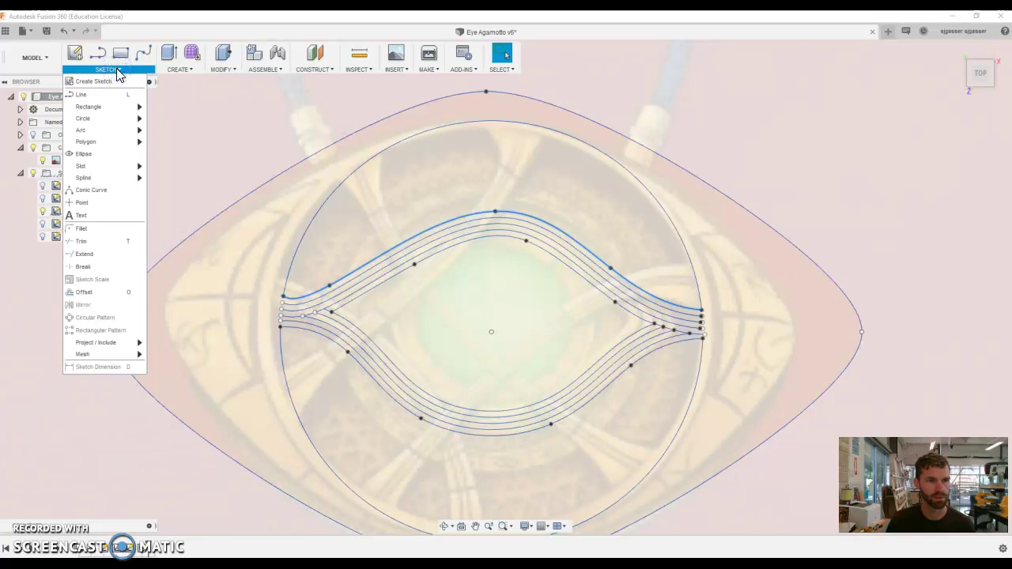
click(84, 292)
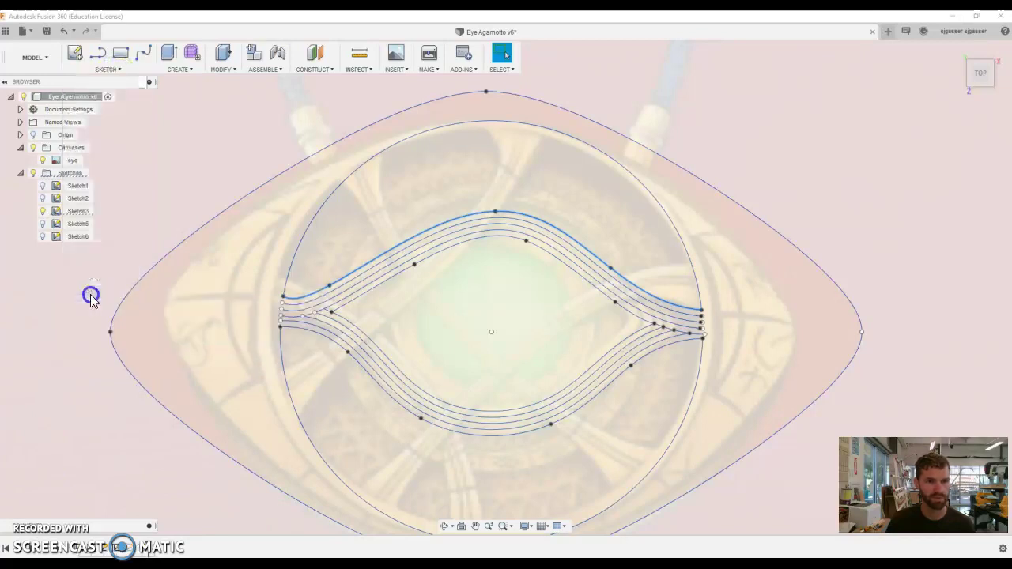
scroll(503, 229, up, 6)
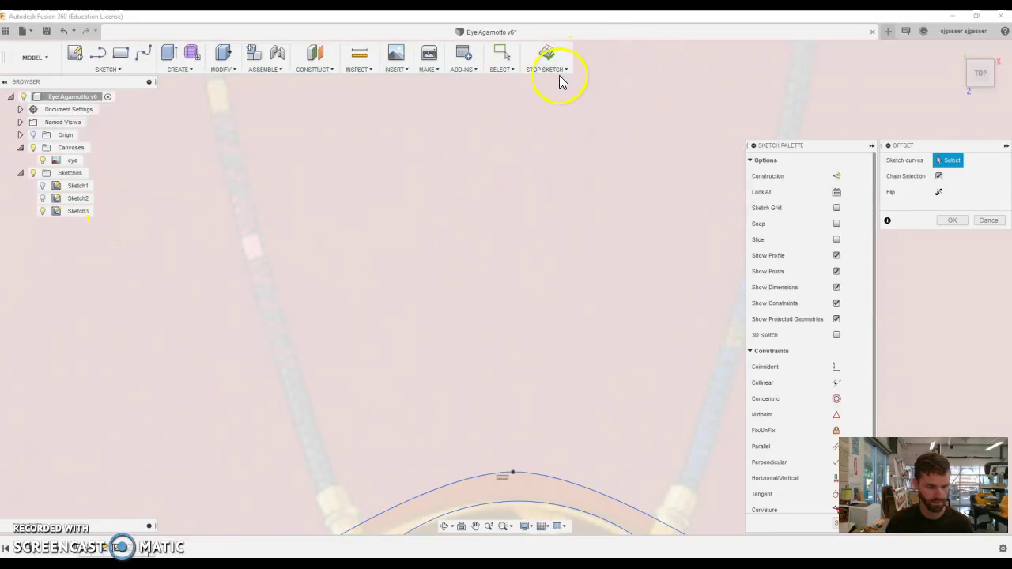
key(Escape)
scroll(549, 257, down, 6)
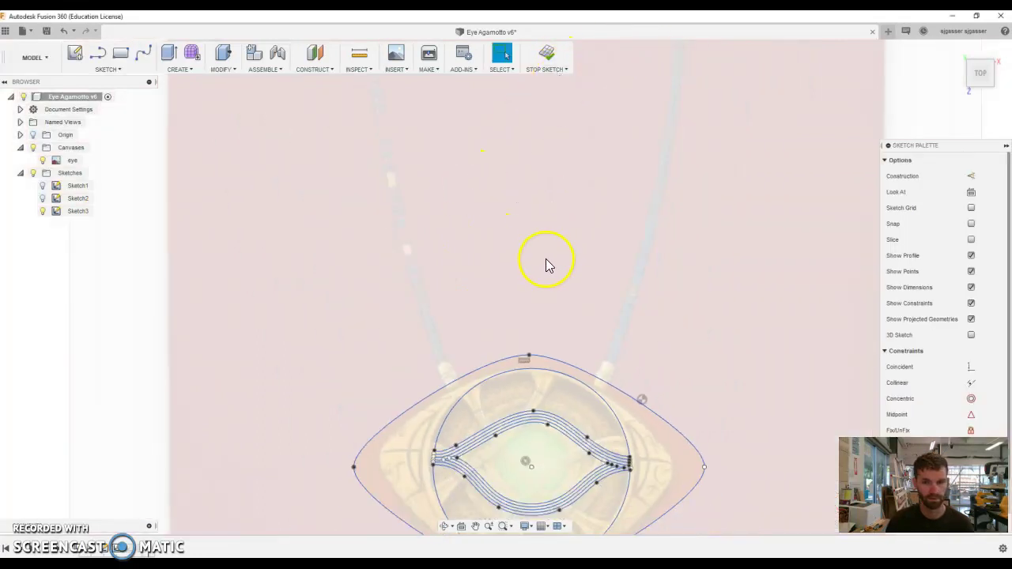
scroll(598, 518, up, 4)
scroll(425, 368, up, 4)
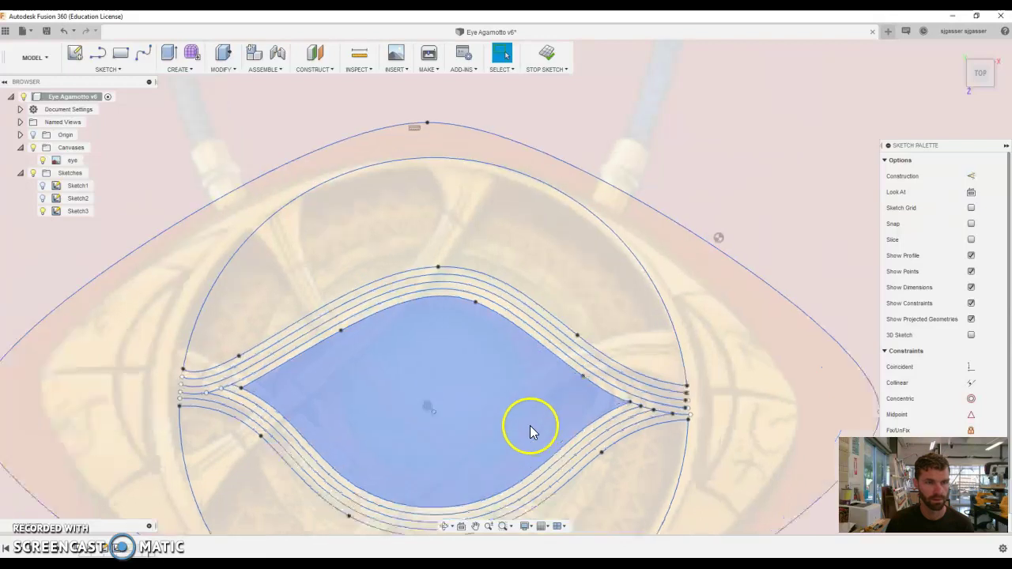
Offset the eye's upper spline outward to create a parallel band curve.
click(119, 68)
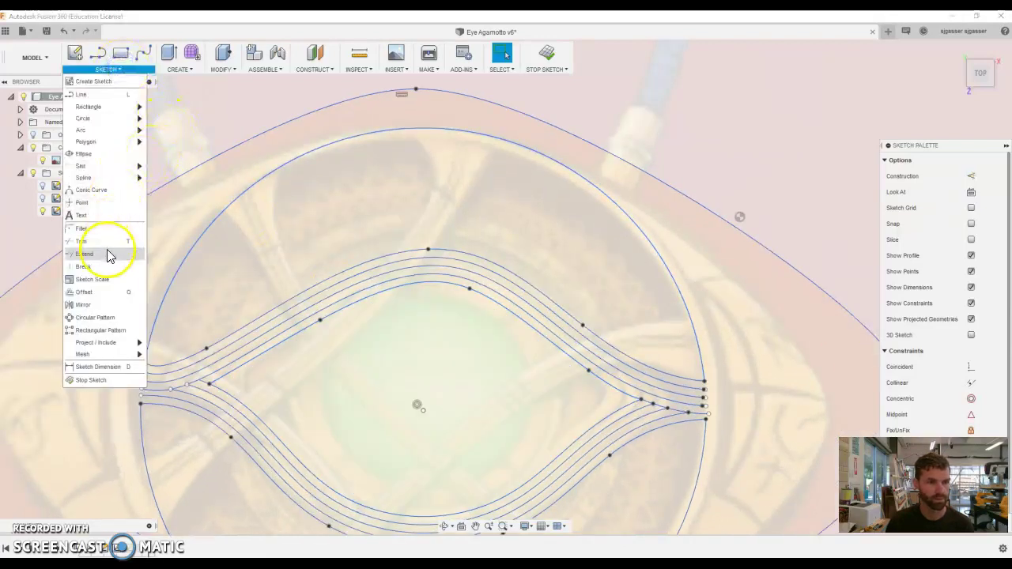
click(370, 262)
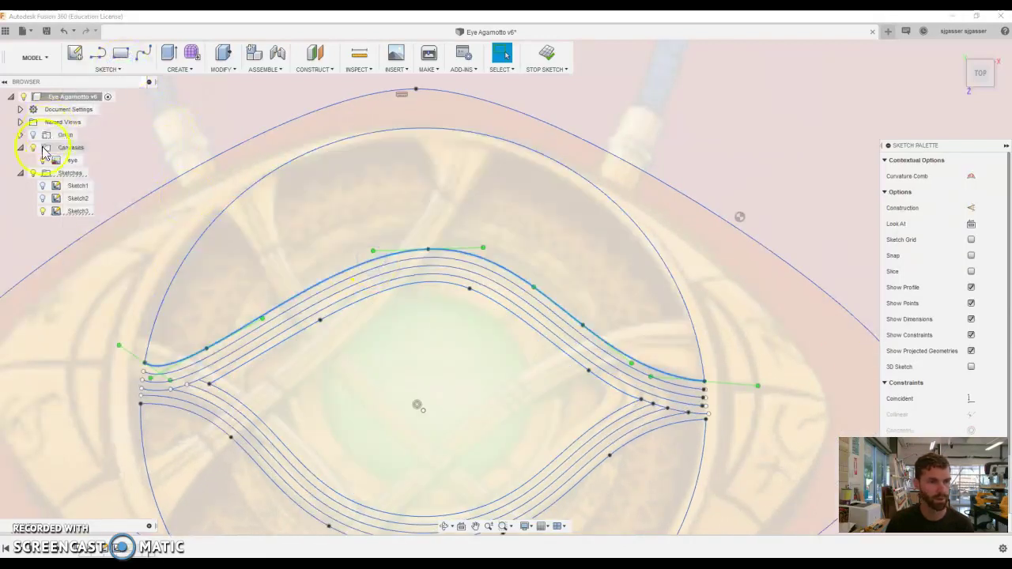
click(110, 69)
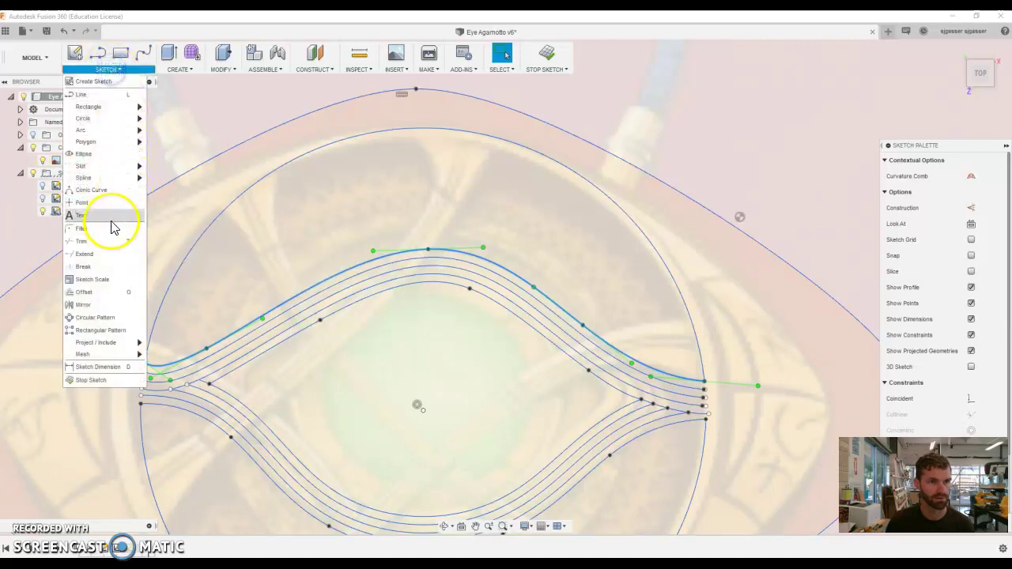
click(117, 291)
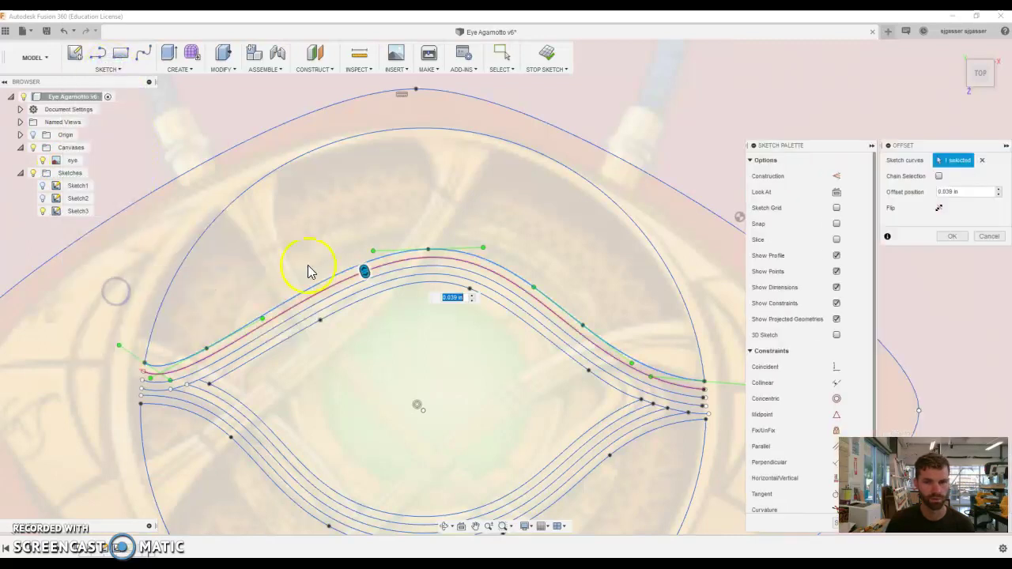
drag(362, 273, 352, 248)
click(361, 285)
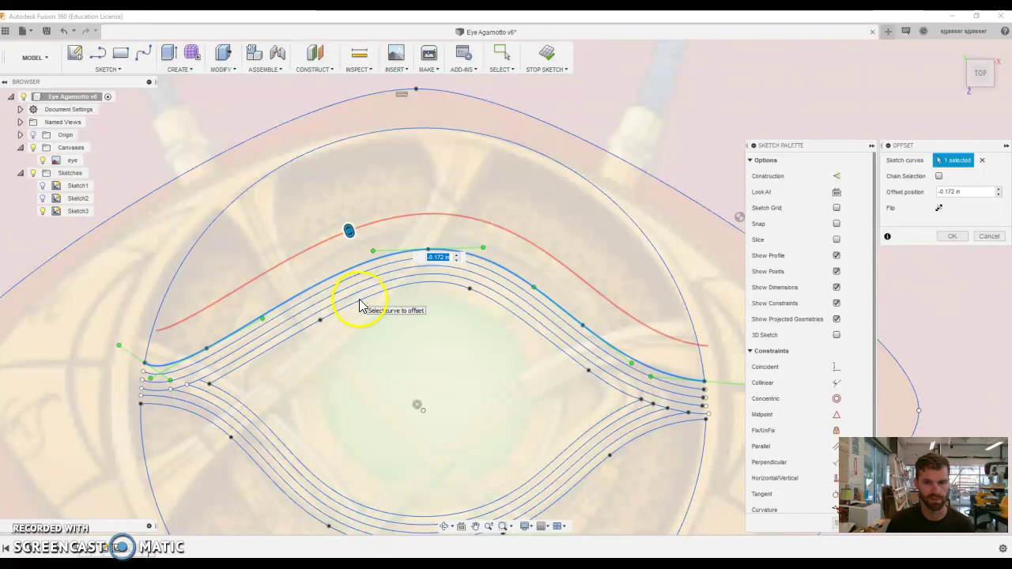
key(Return)
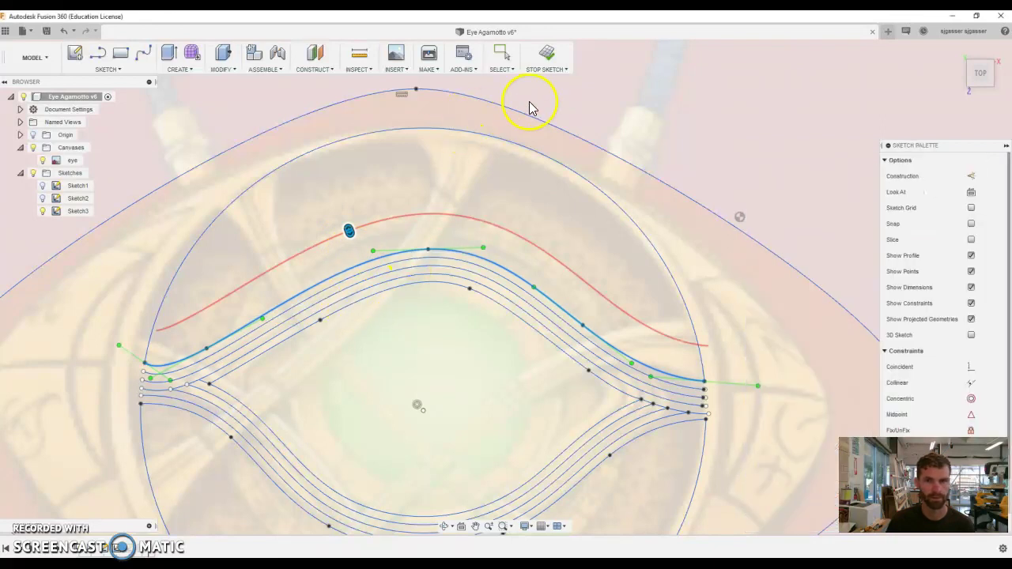
Finish the band sketch, hide Sketch3, and briefly check Sketch5's pattern.
click(548, 62)
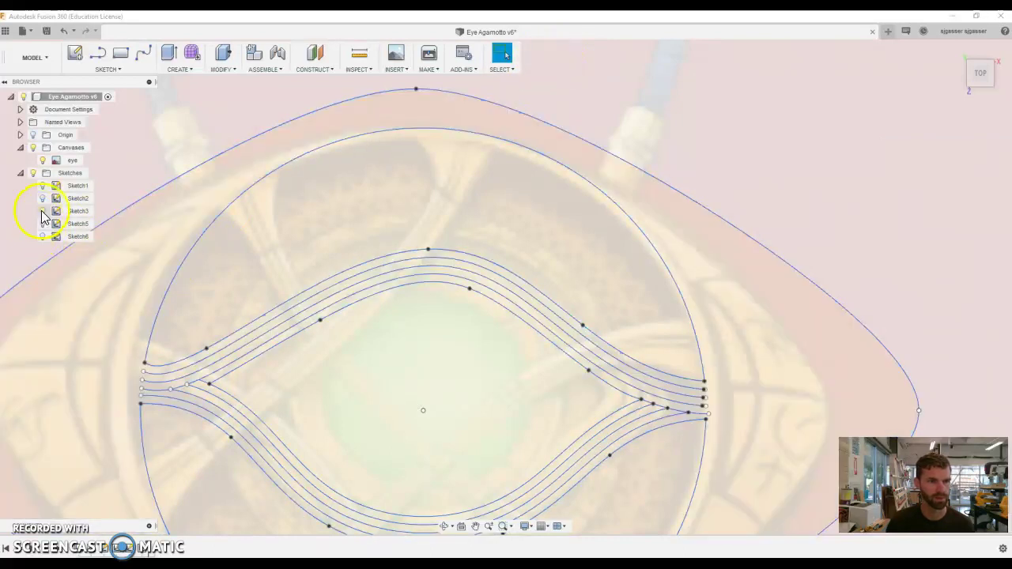
click(41, 211)
click(42, 225)
click(43, 225)
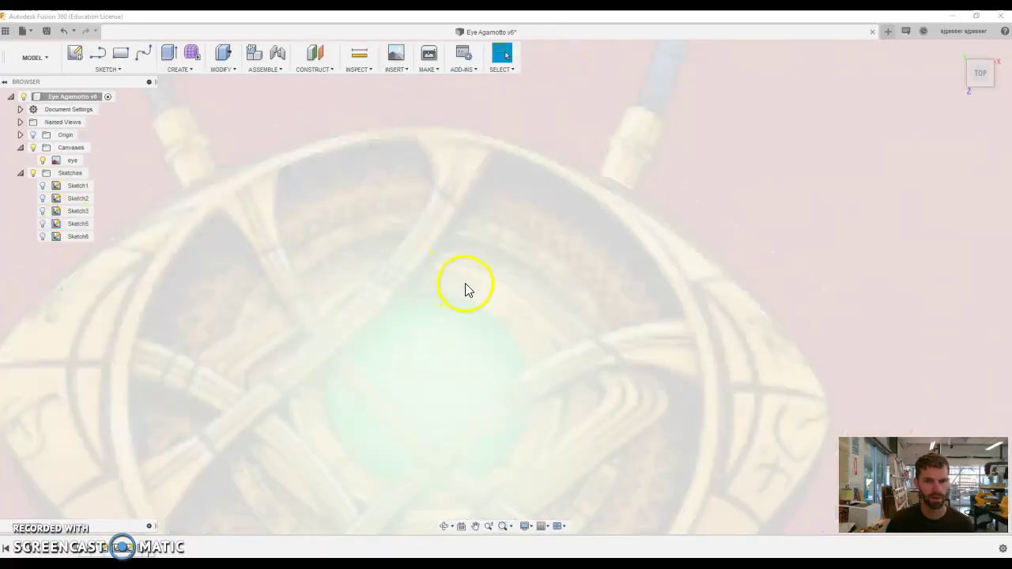
scroll(465, 283, down, 3)
mouse_move(465, 283)
shift+middle_down()
mouse_move(540, 449)
mouse_move(253, 232)
shift+middle_up()
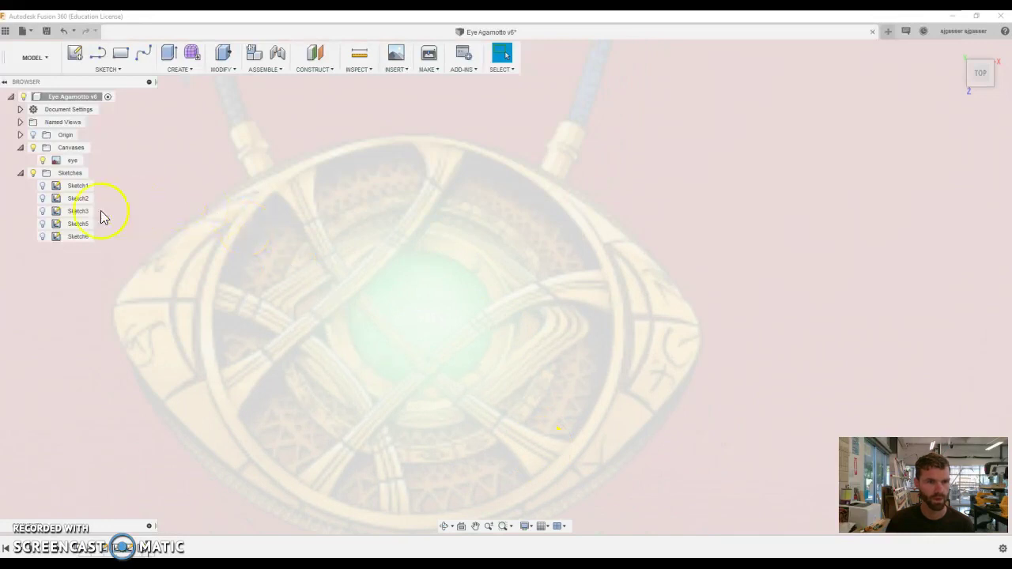
Toggle Sketch3 and Sketch5 visibility to compare, ending with all sketch curves hidden.
click(43, 212)
click(43, 224)
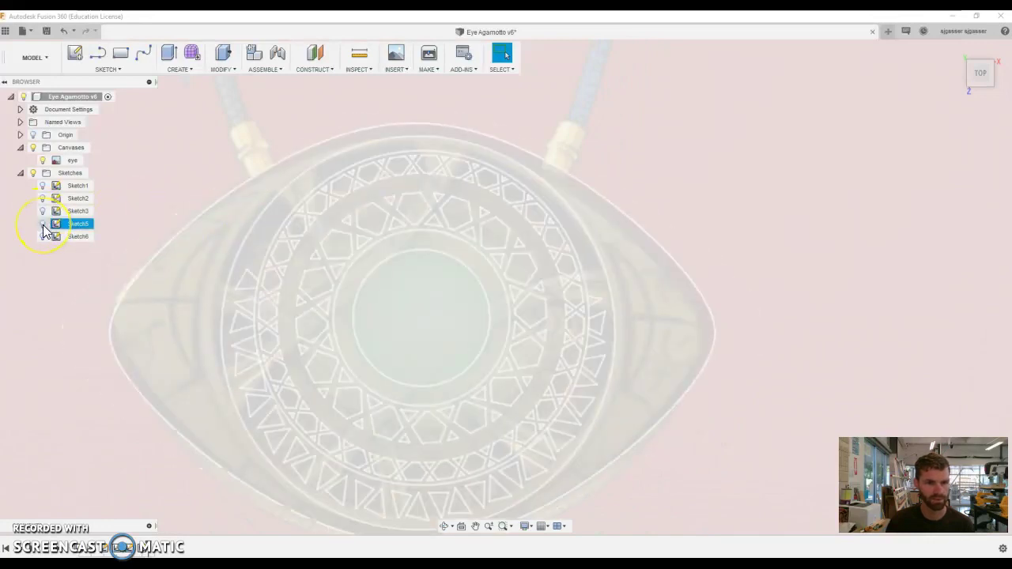
click(47, 228)
click(57, 227)
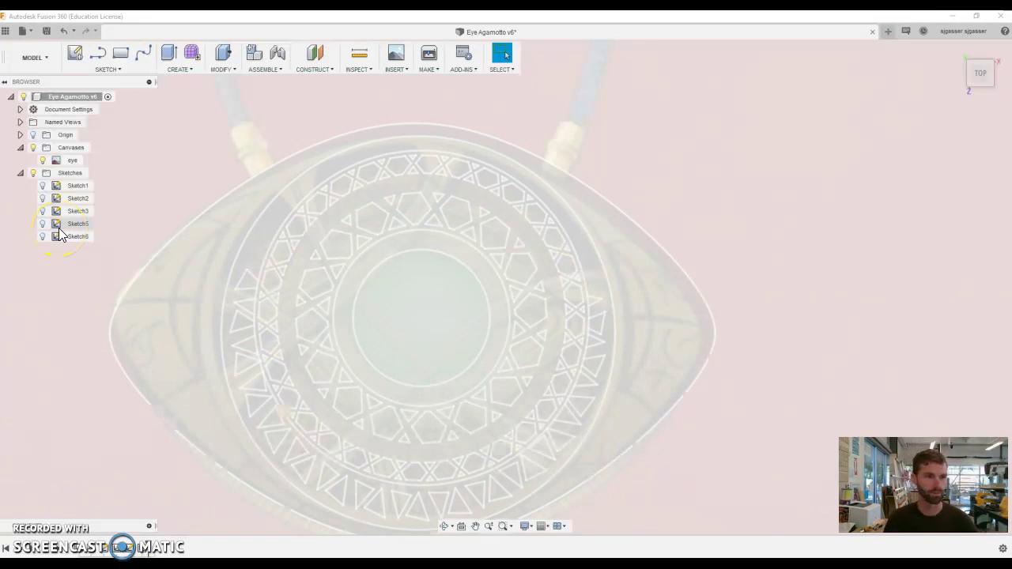
click(42, 224)
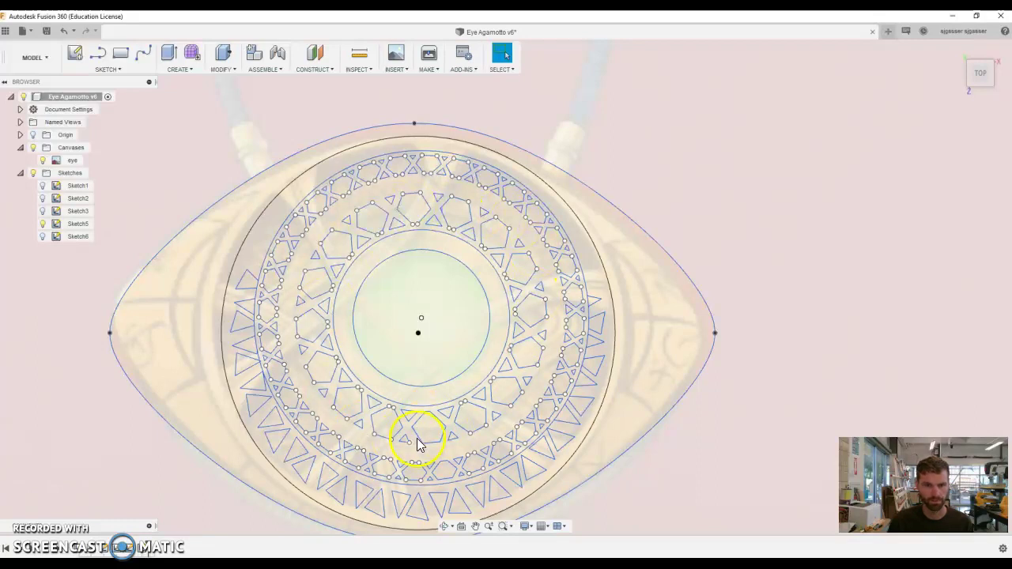
click(43, 227)
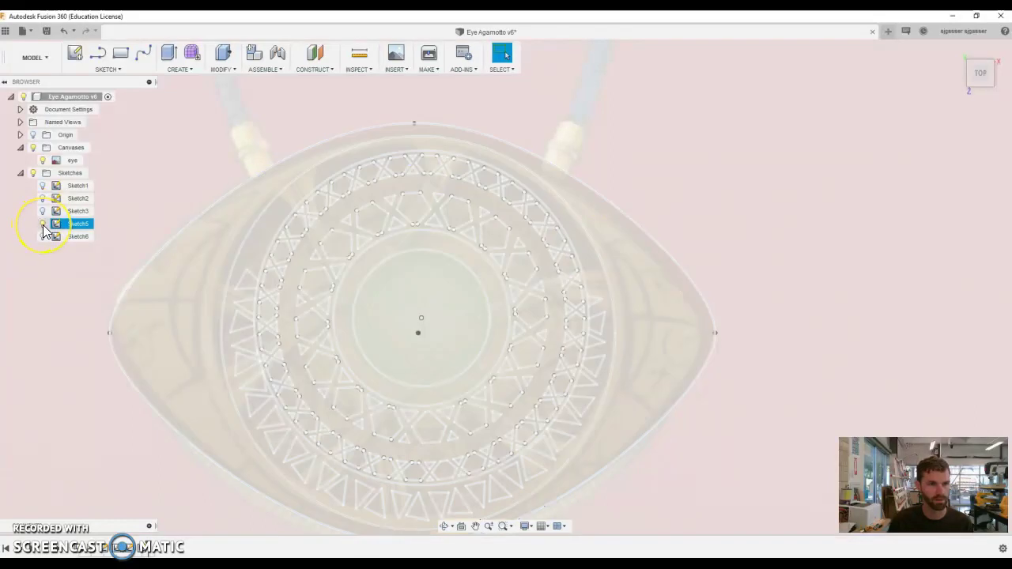
click(43, 225)
Create a new sketch on the canvas plane and draw a 3-point circle around the green gem's edge.
click(75, 60)
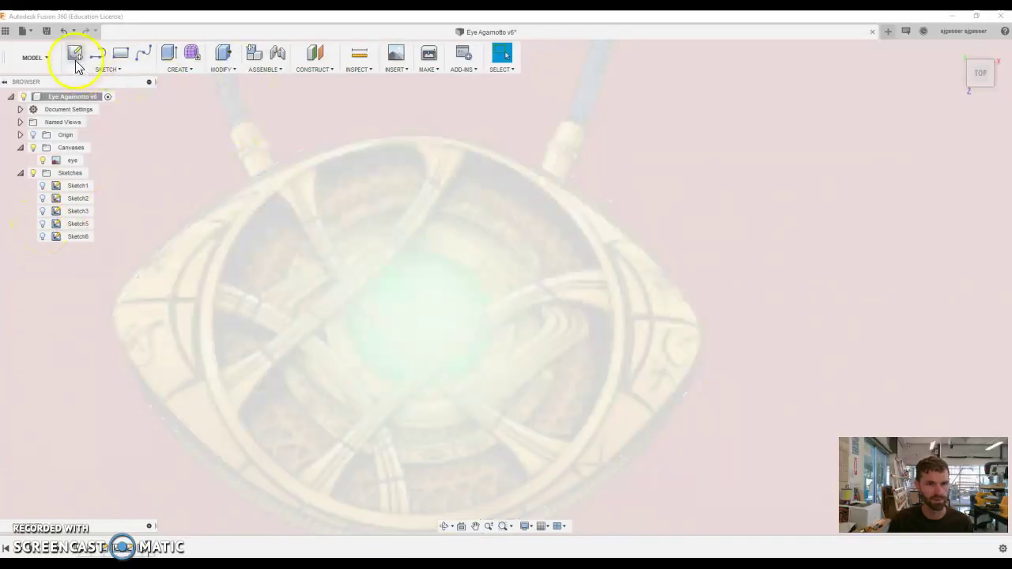
click(419, 326)
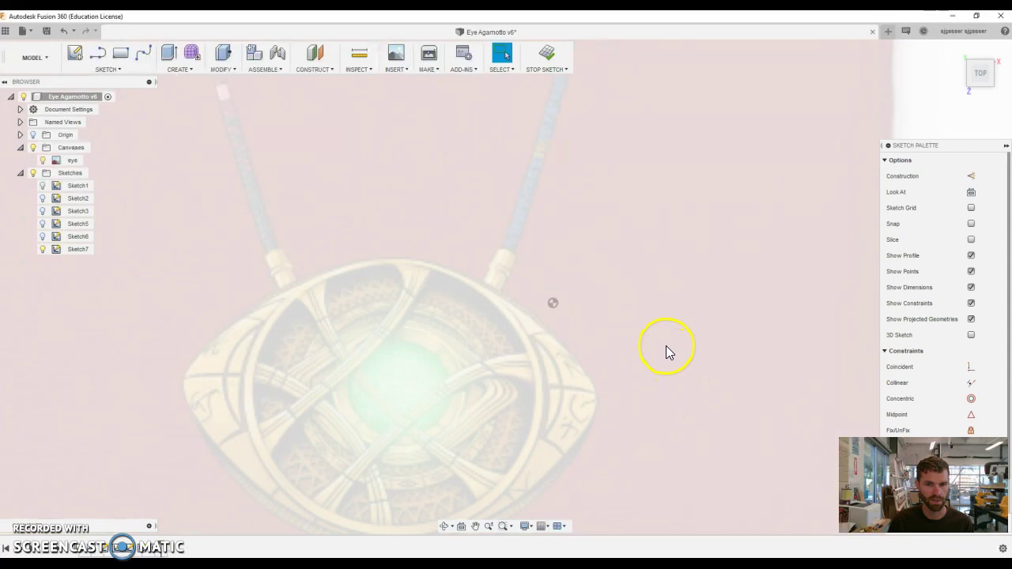
scroll(376, 501, up, 3)
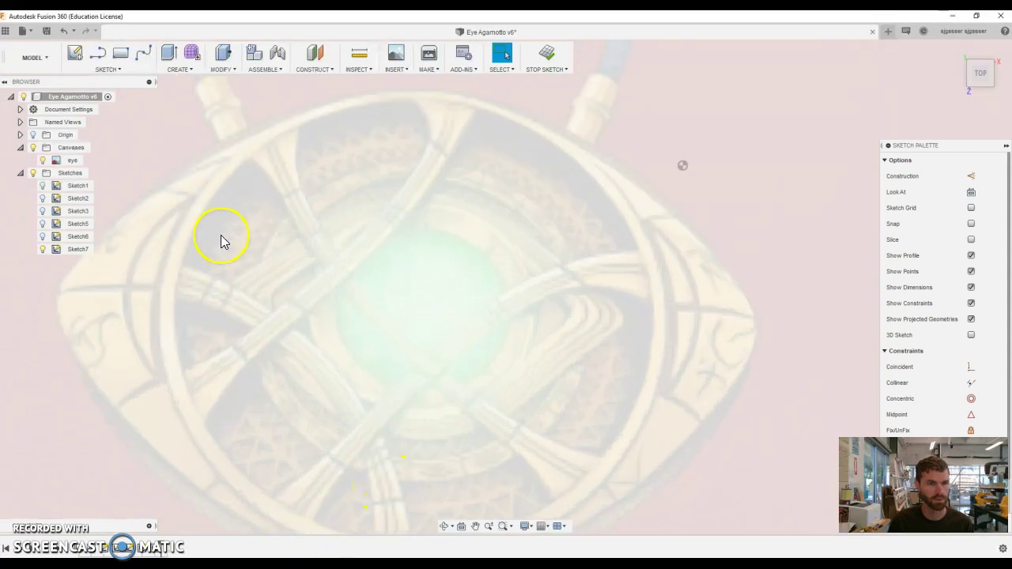
key(c)
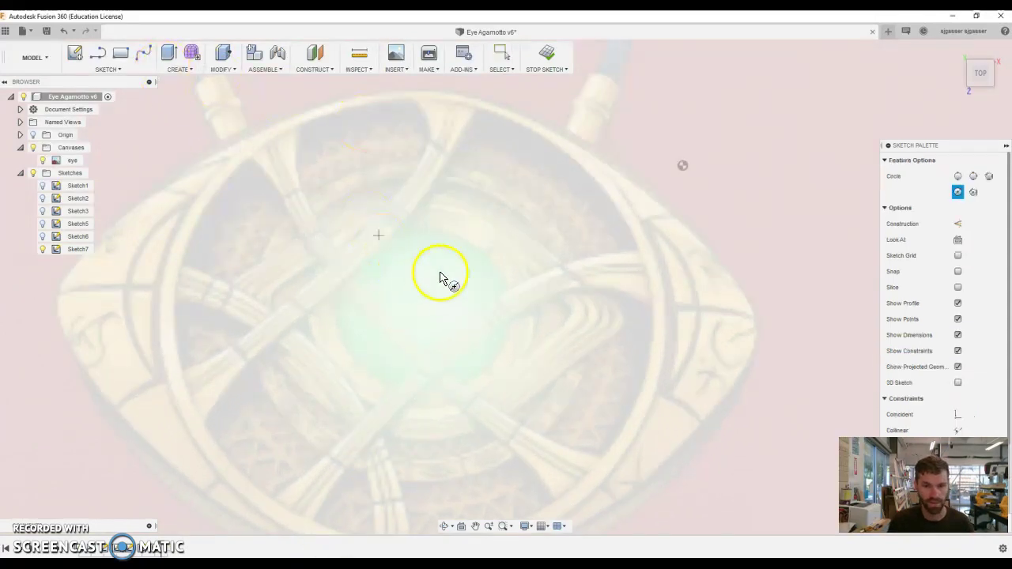
click(973, 177)
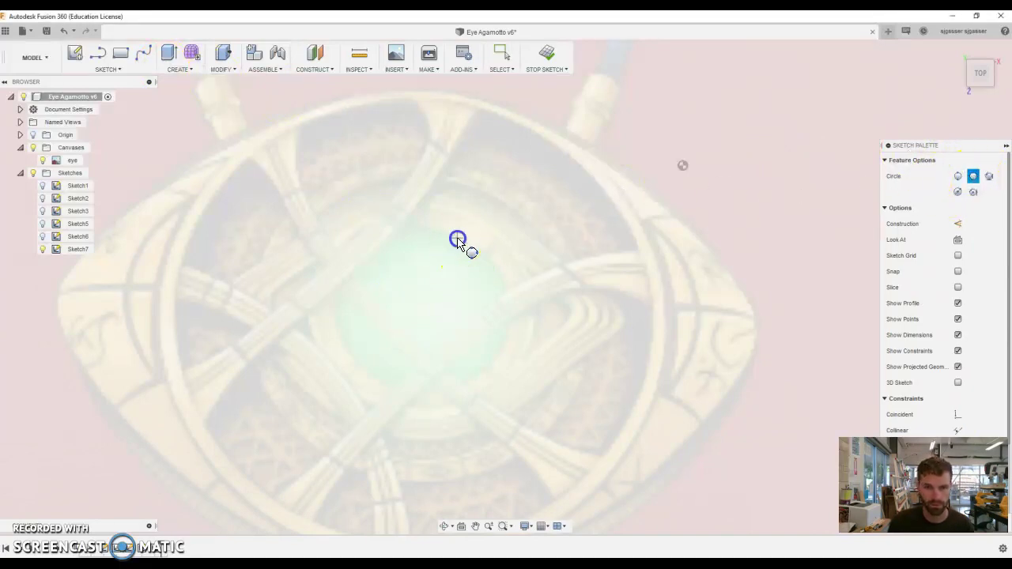
click(458, 239)
click(498, 350)
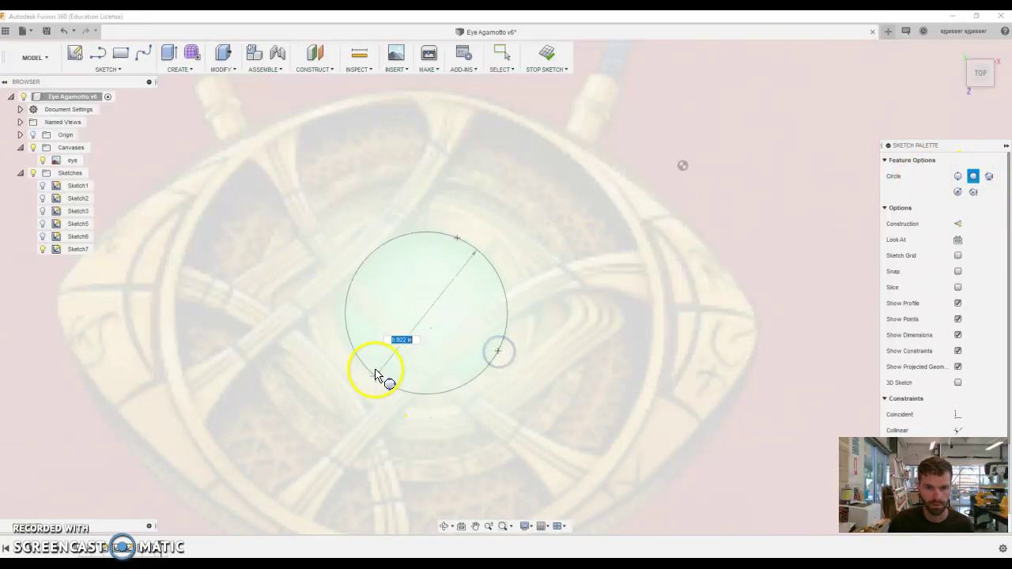
drag(374, 370, 359, 368)
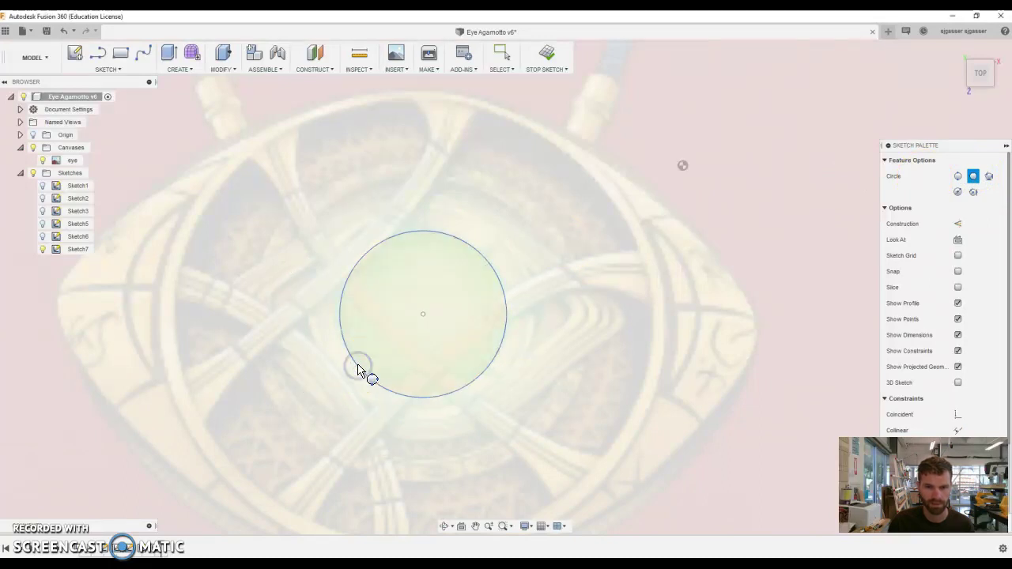
Offset the gem circle outward by 0.173 in, then again by 0.337 in.
key(Escape)
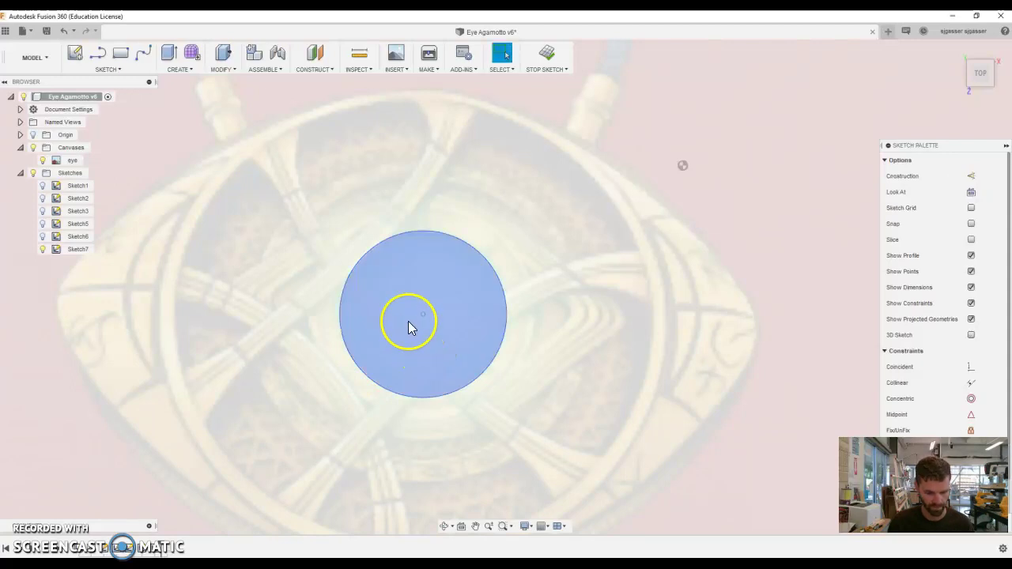
key(o)
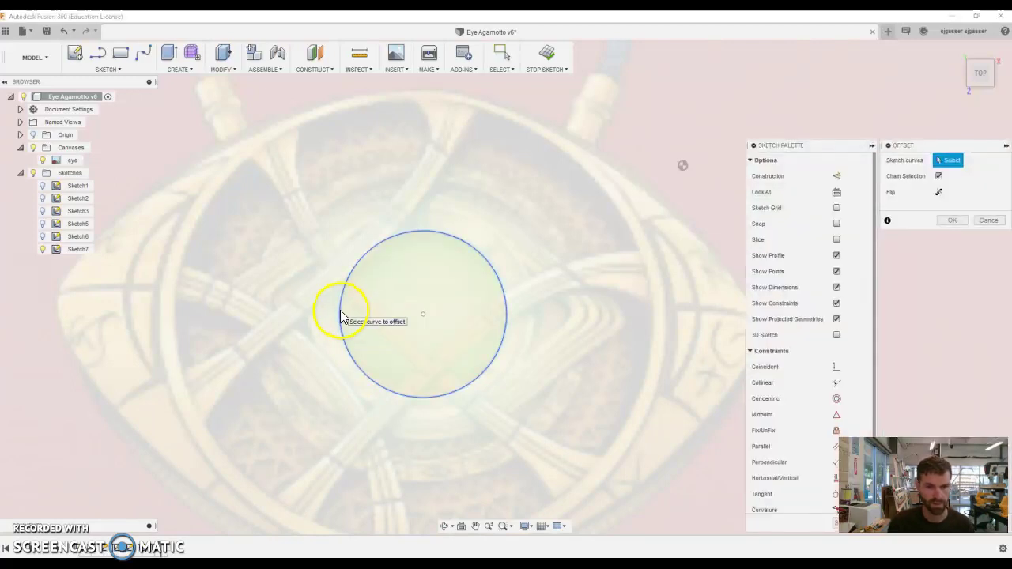
click(342, 316)
drag(333, 309, 311, 311)
click(309, 308)
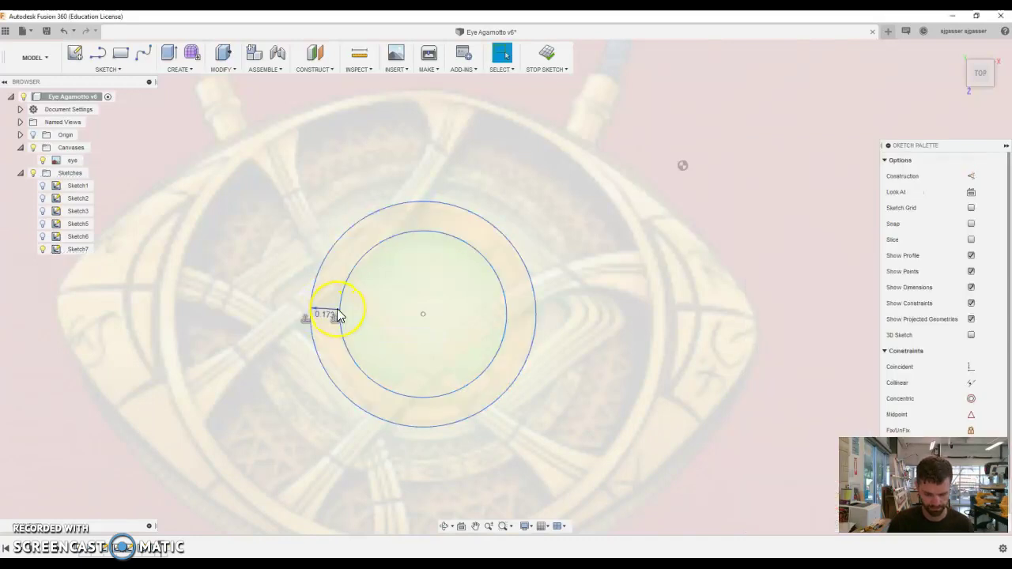
key(o)
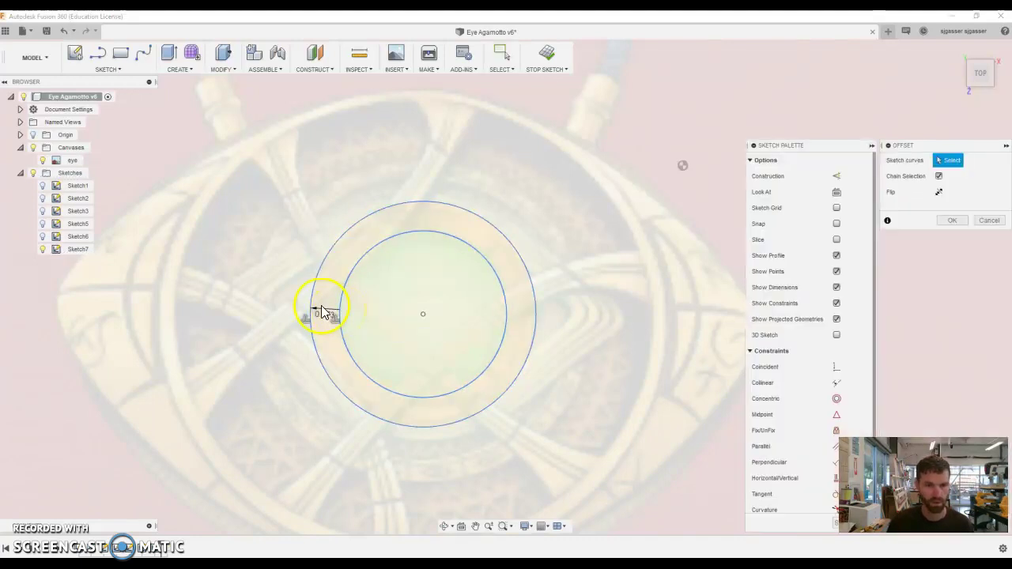
click(344, 294)
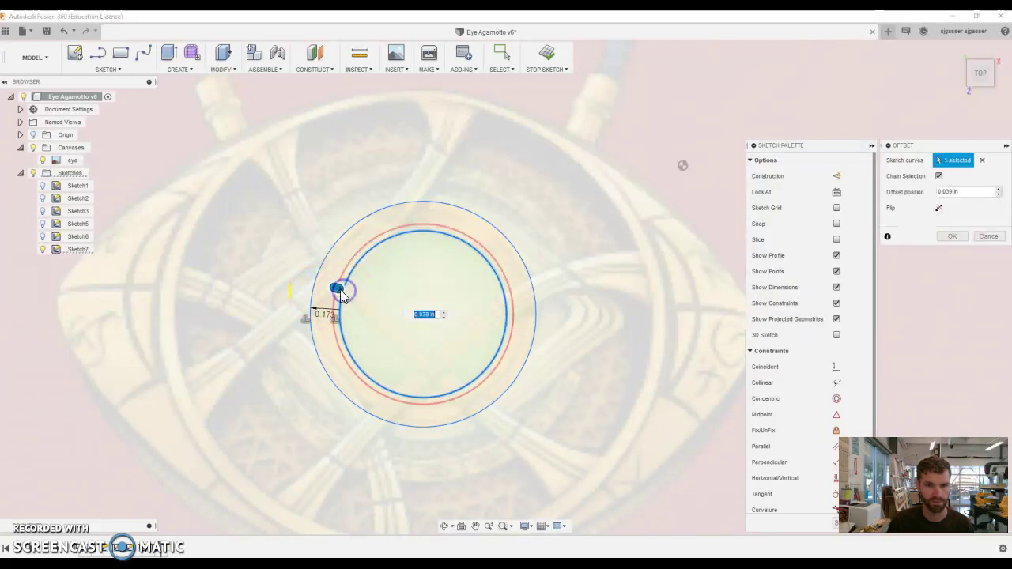
drag(339, 287, 287, 280)
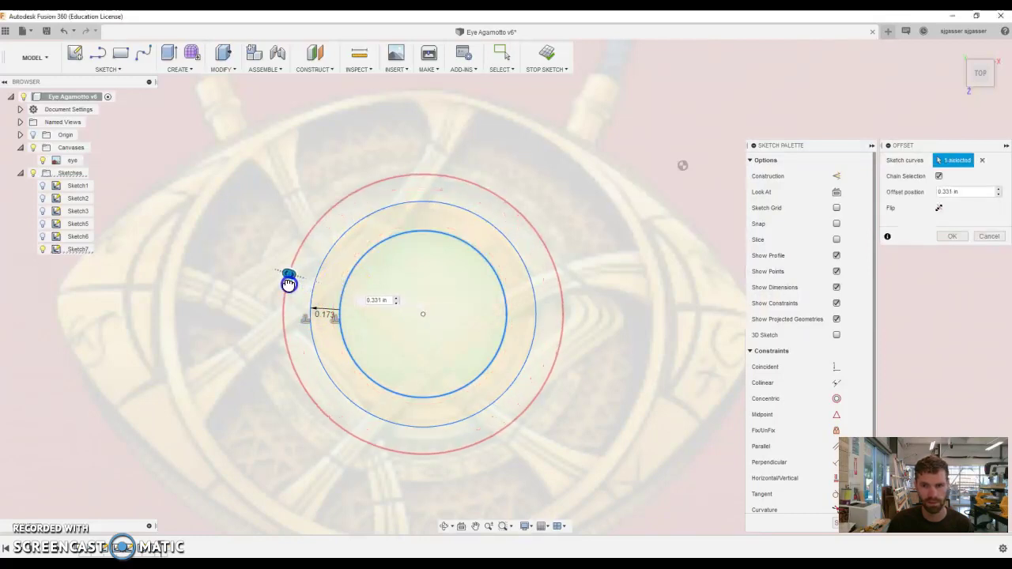
key(Return)
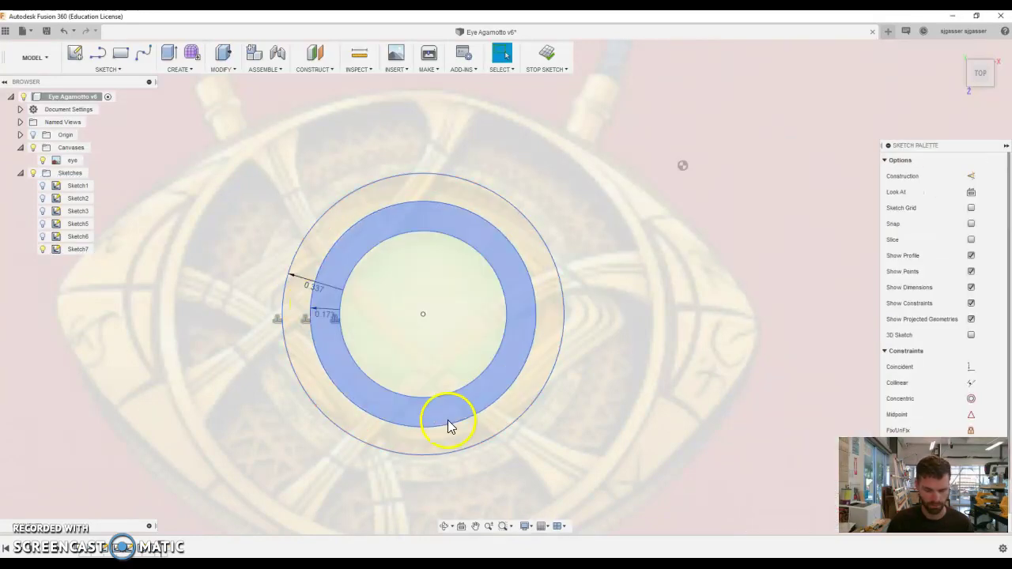
Draw two crossing slanted lines from the middle circle to the outer circle.
key(l)
scroll(404, 450, up, 5)
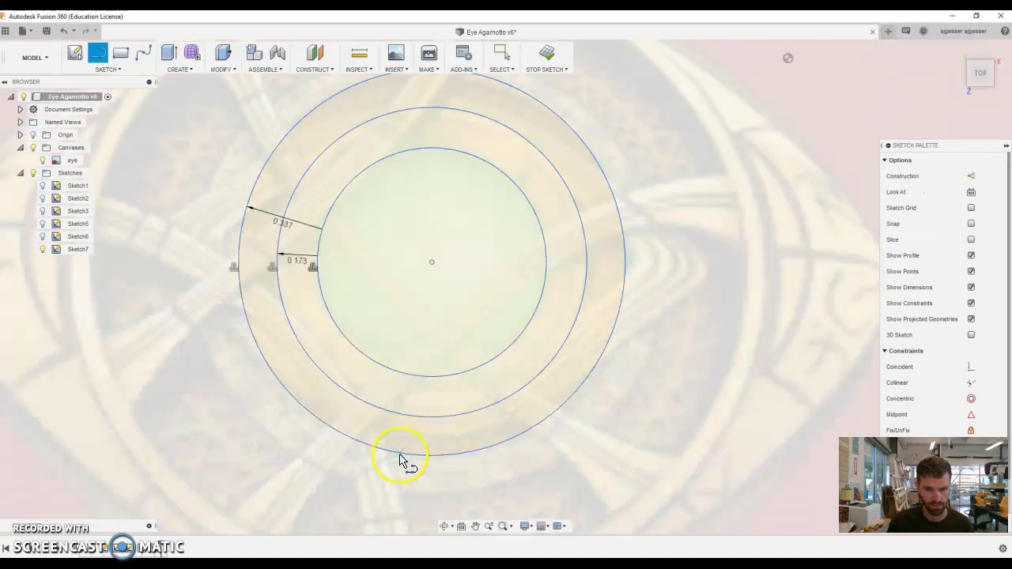
click(420, 373)
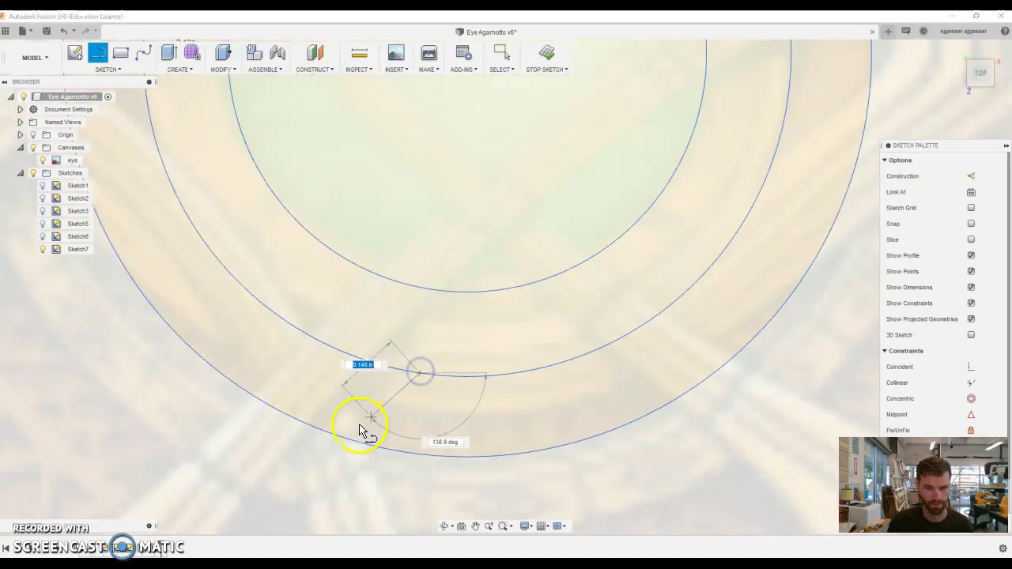
click(345, 440)
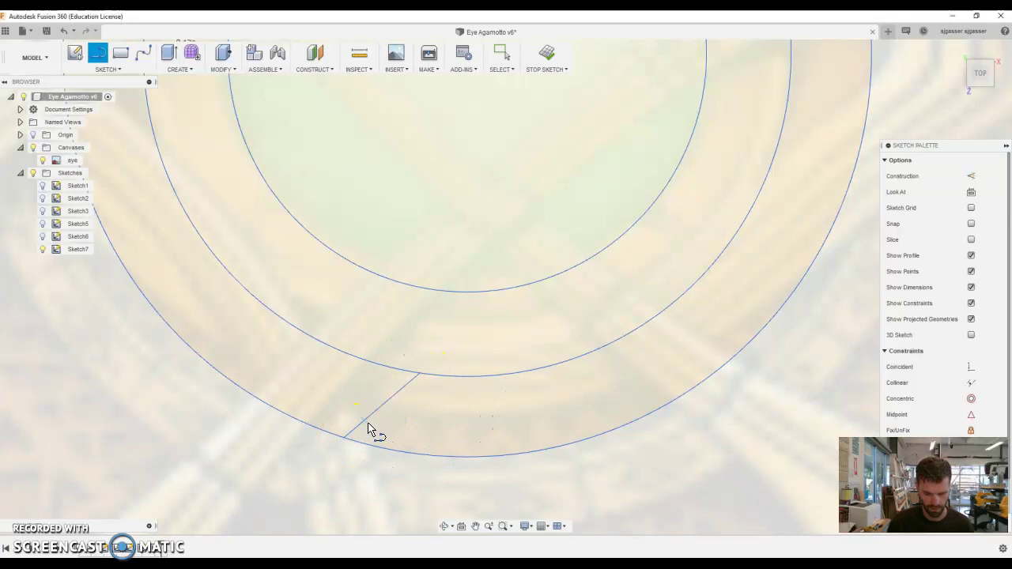
click(350, 357)
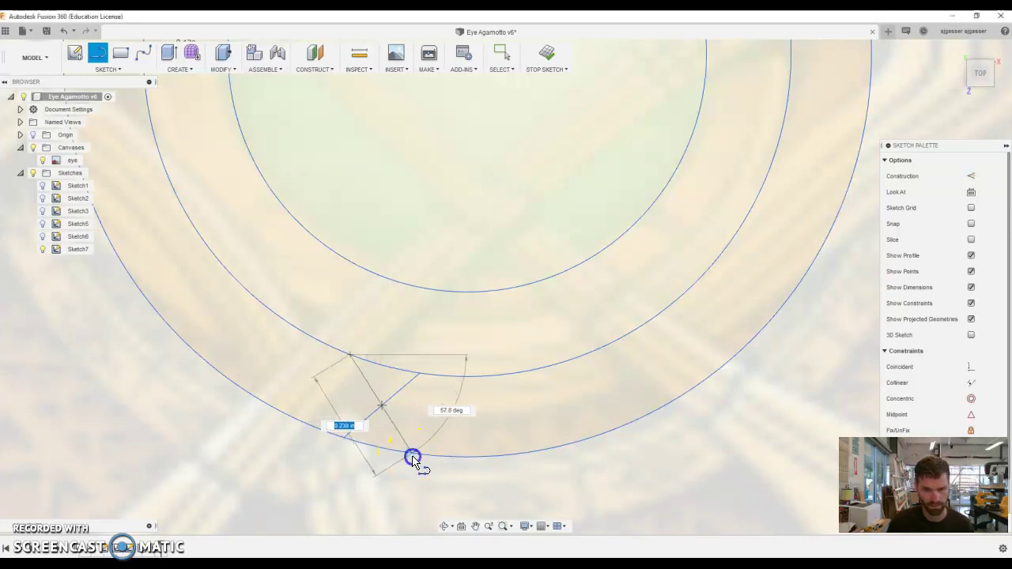
click(412, 457)
Offset one slanted line by 0.031 in and the other by 0.033 in.
key(o)
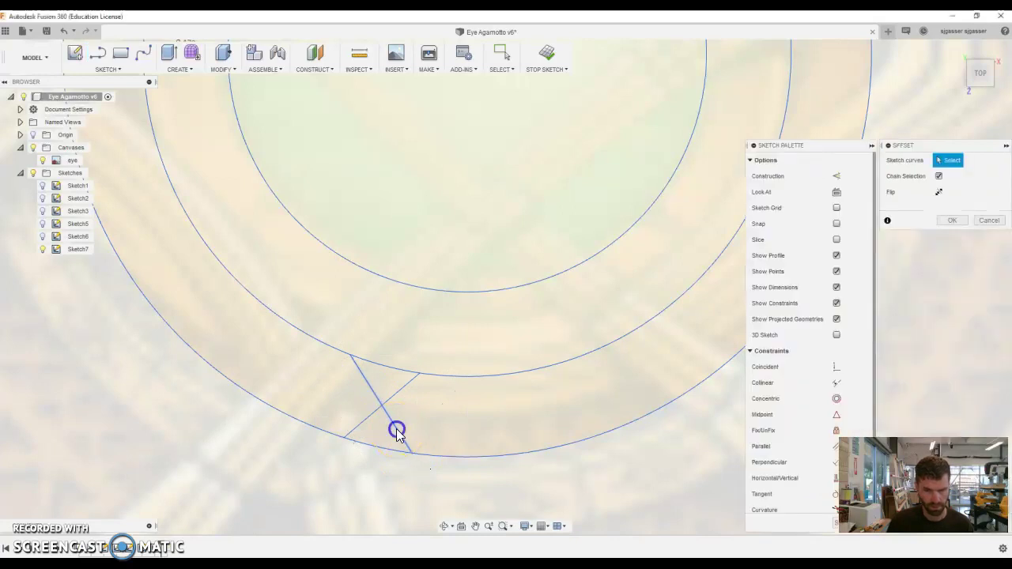
click(397, 432)
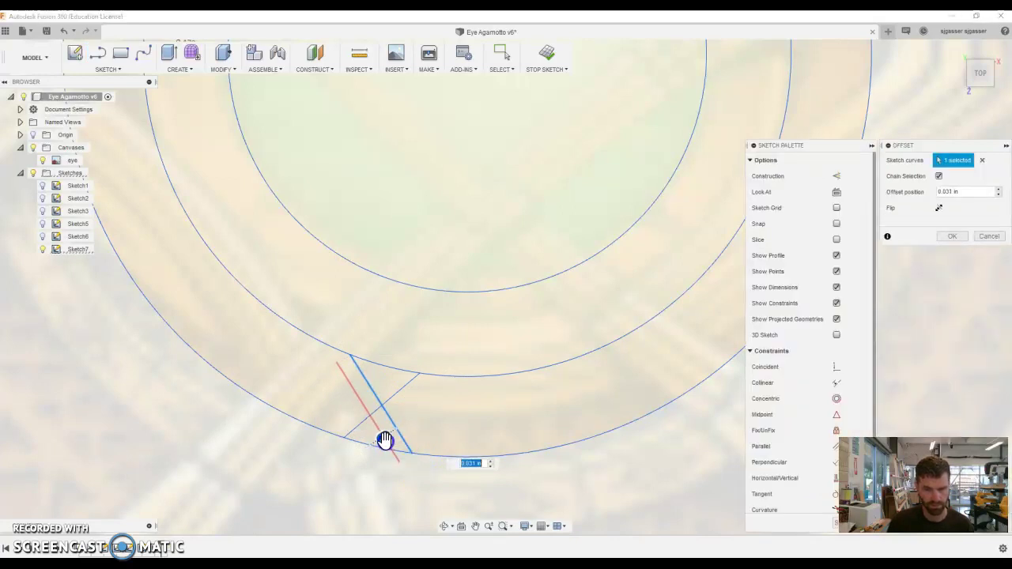
key(Return)
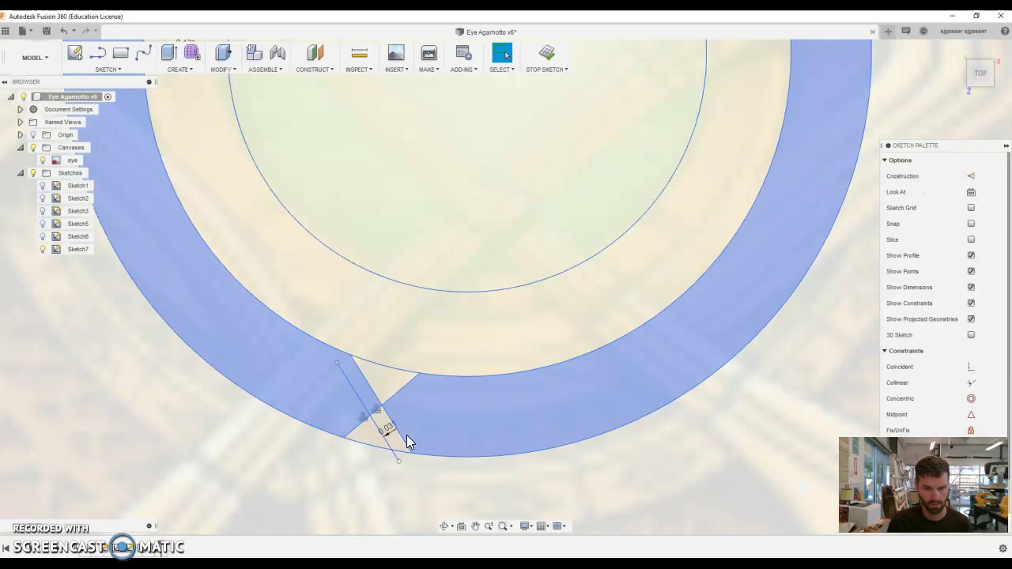
key(o)
click(397, 395)
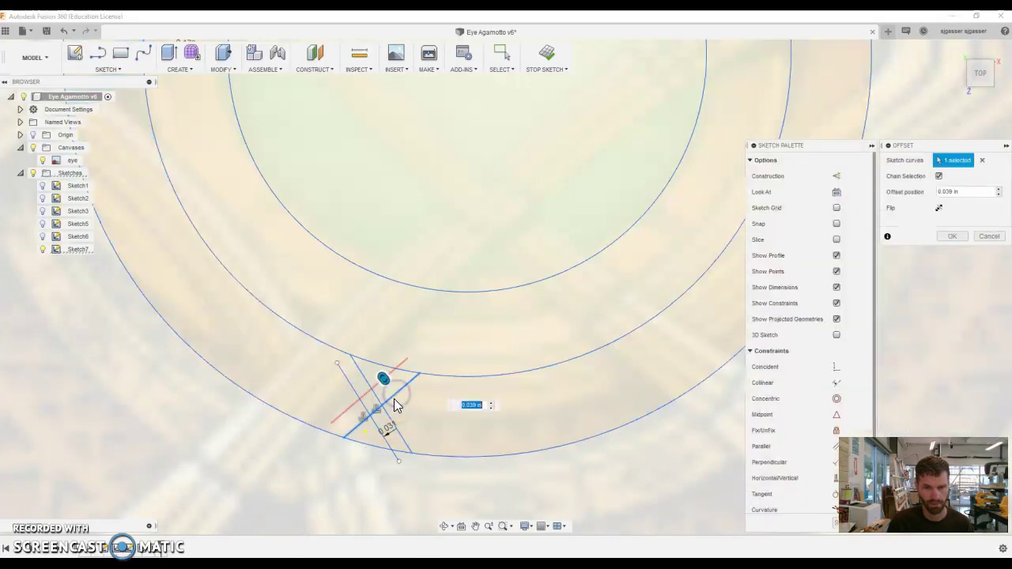
drag(382, 376, 386, 382)
key(Return)
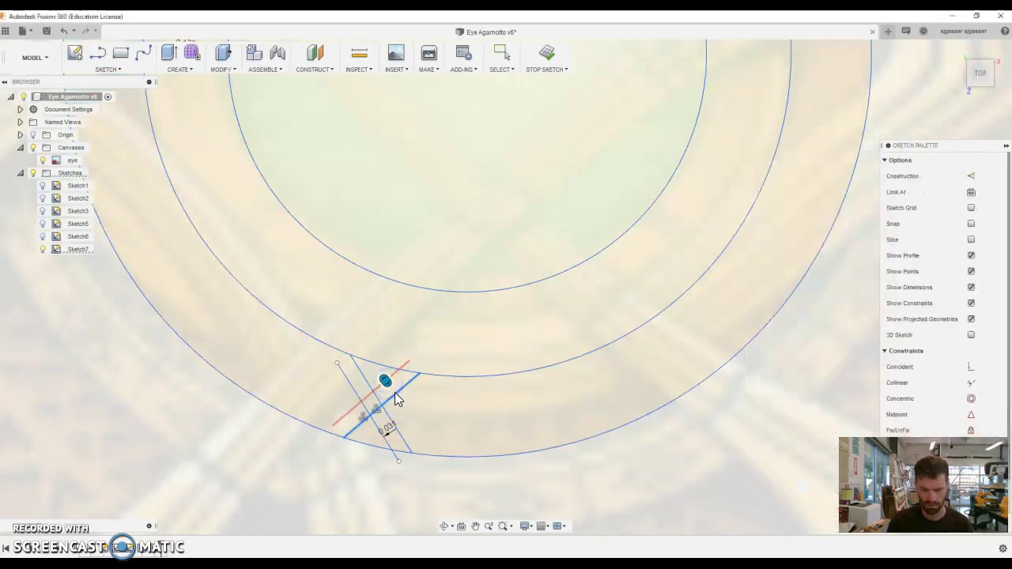
click(400, 407)
Extend the crossing line's upper and lower ends out to the ring's outer arc.
click(98, 71)
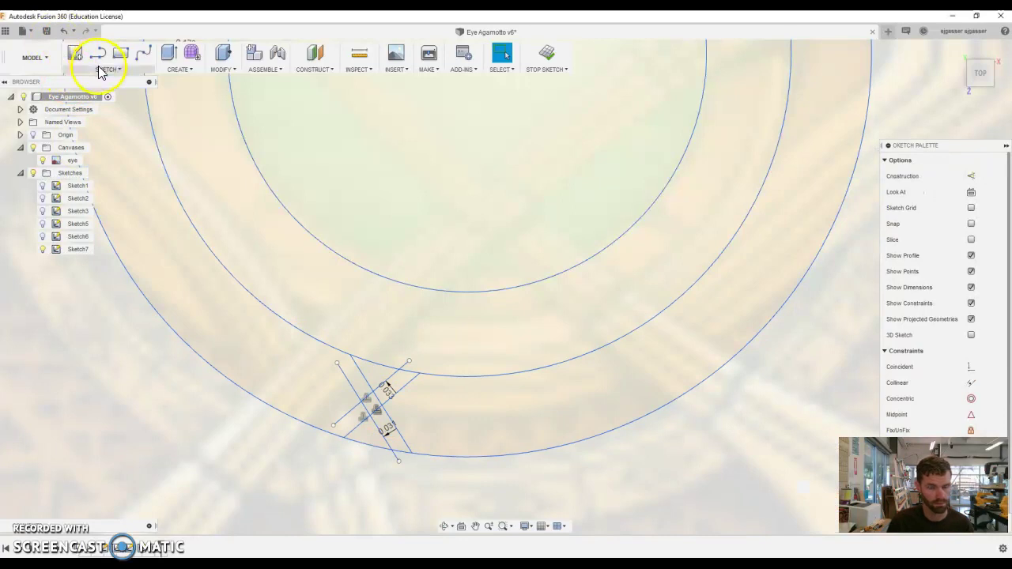
click(98, 71)
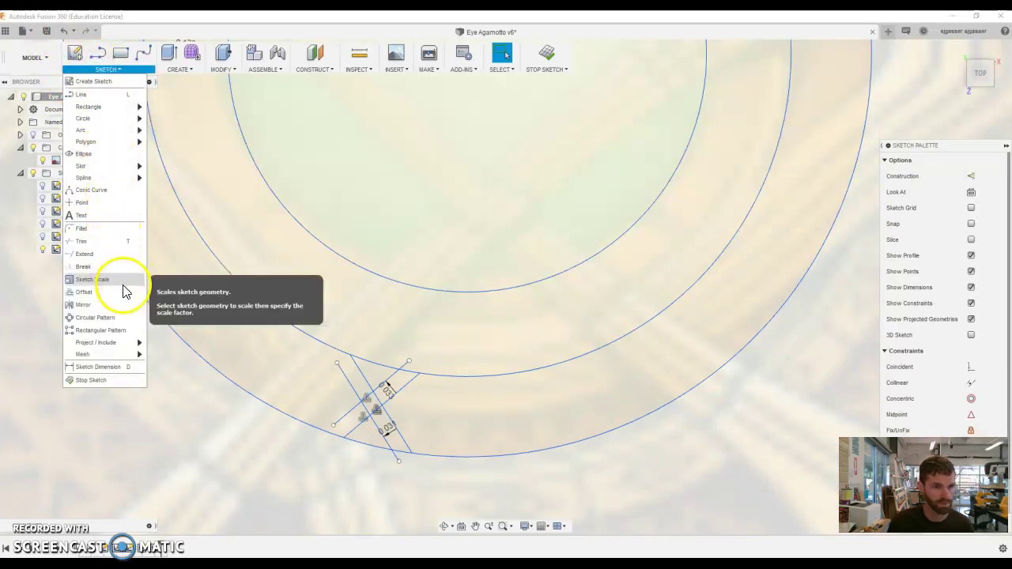
click(94, 254)
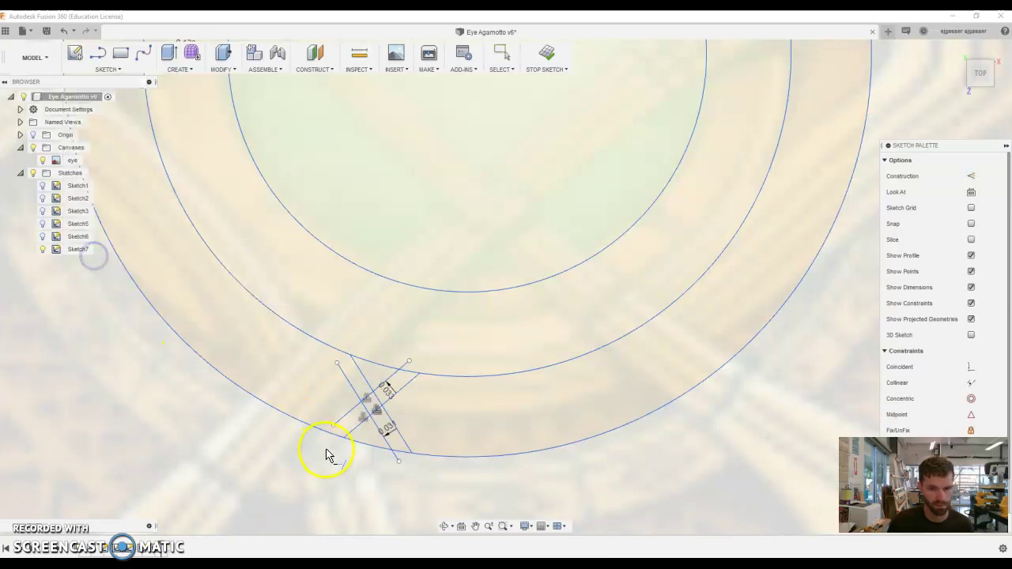
click(339, 420)
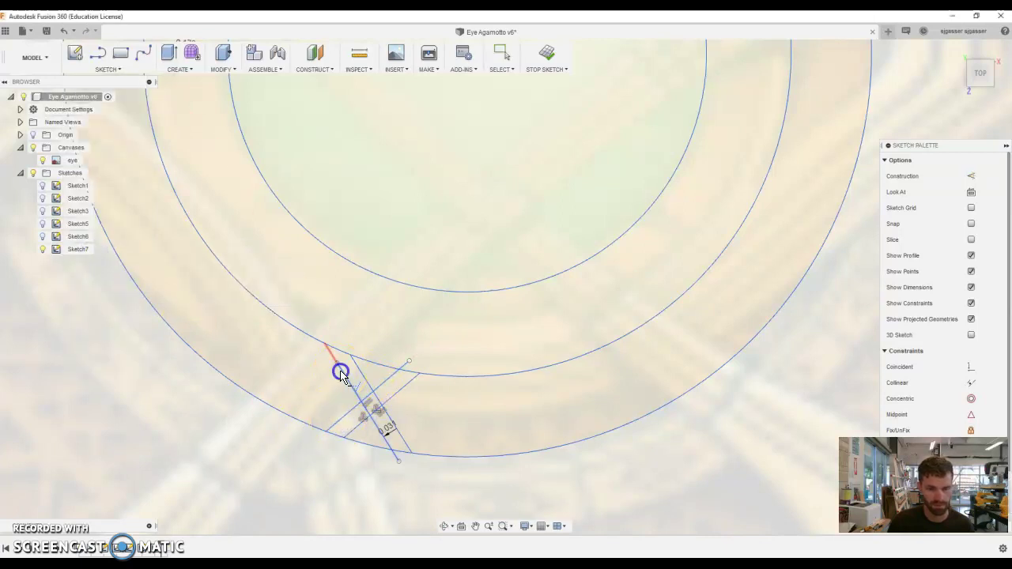
click(340, 375)
click(400, 441)
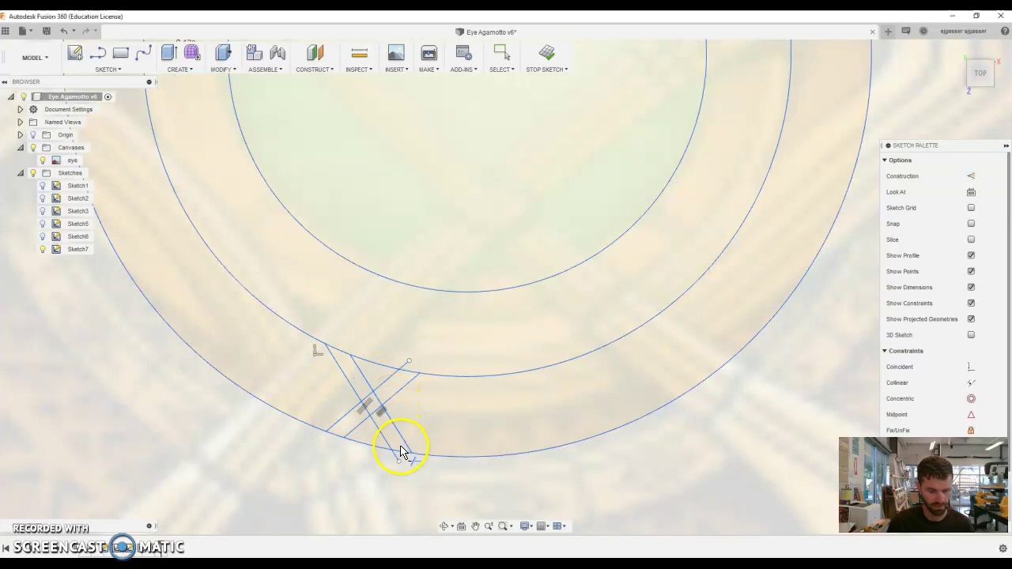
Trim away the extra inner segments where the two lines cross, shaping the X strut.
click(106, 69)
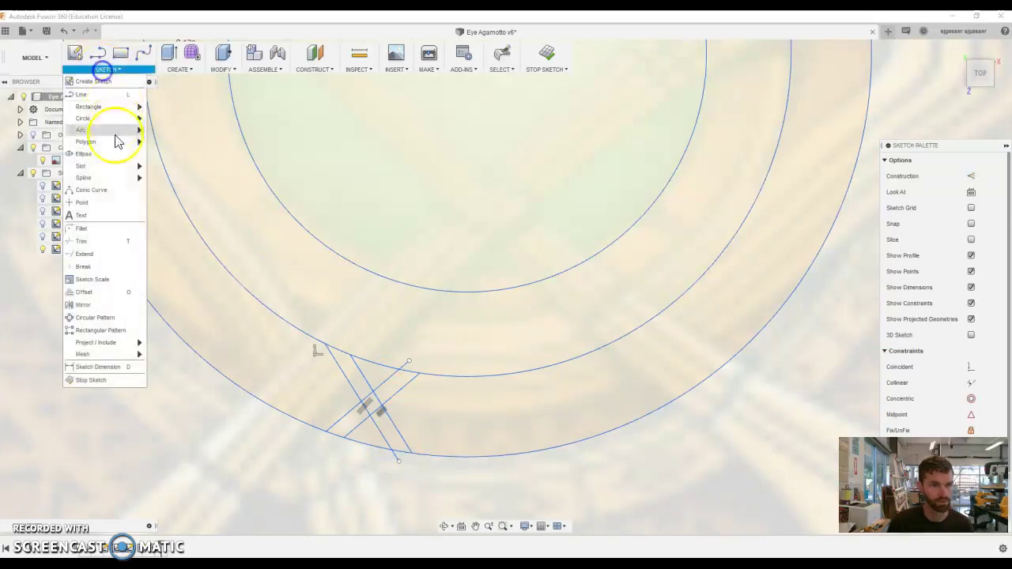
click(100, 242)
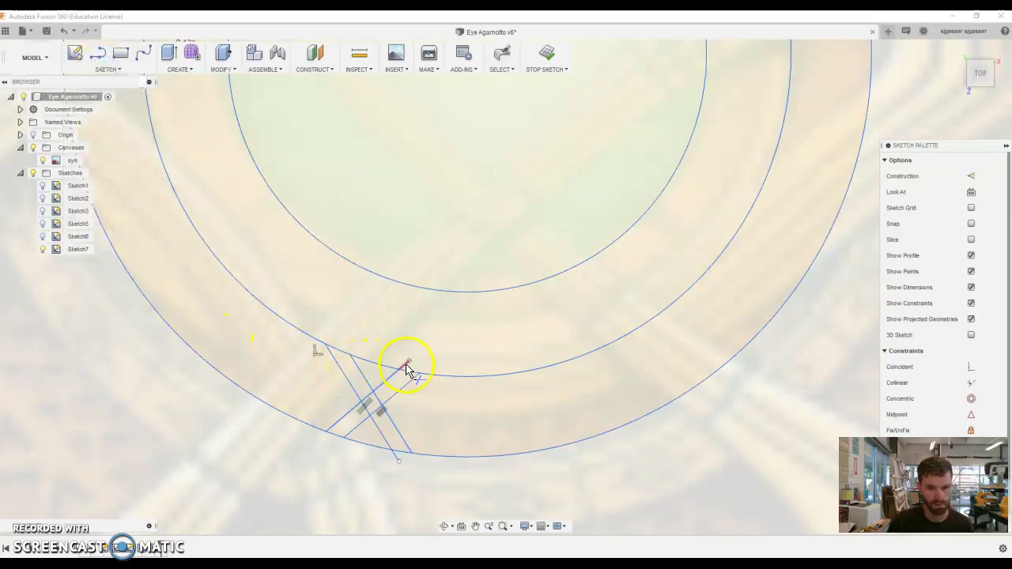
click(396, 460)
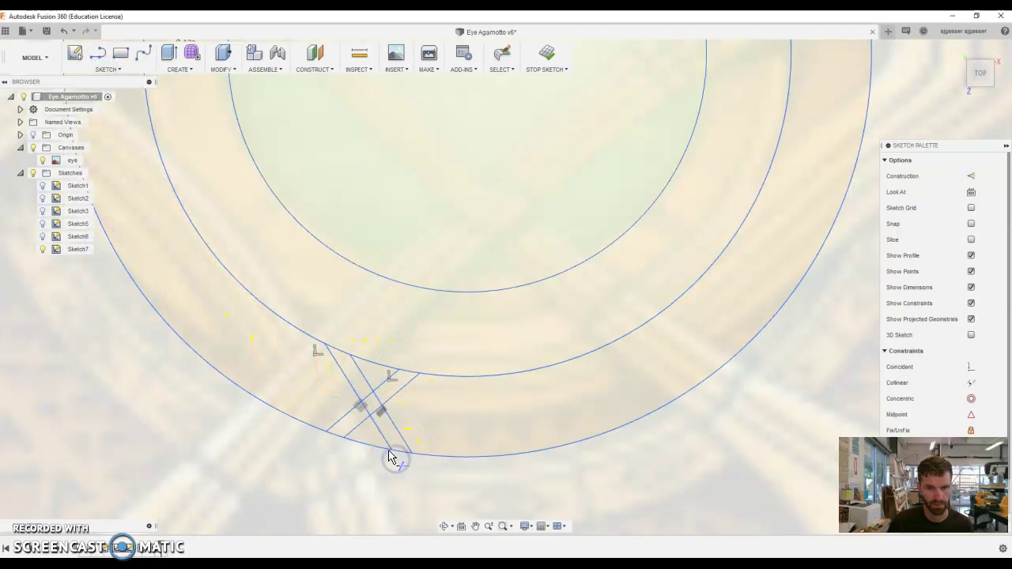
click(377, 416)
click(361, 407)
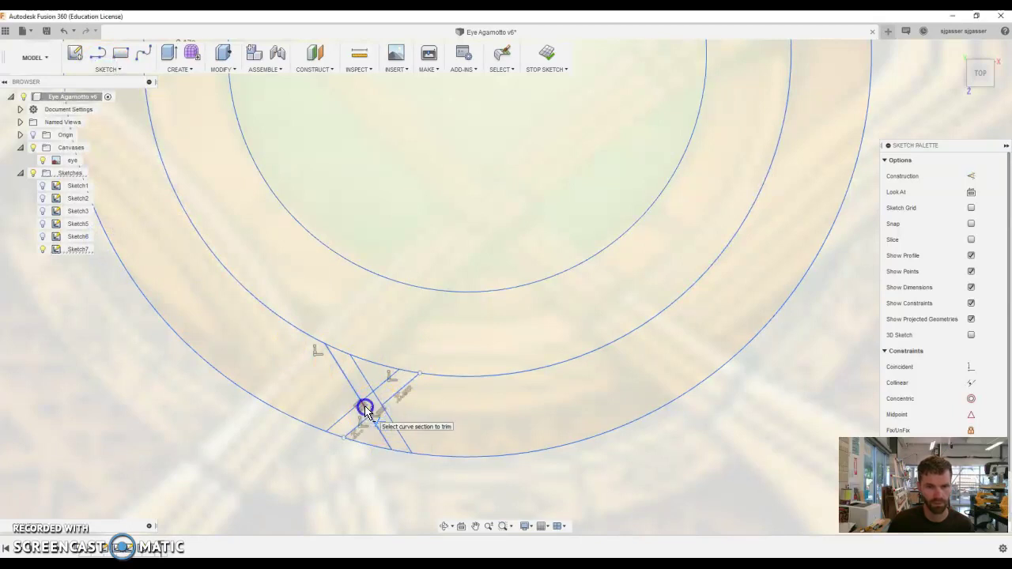
click(361, 406)
click(364, 397)
click(379, 399)
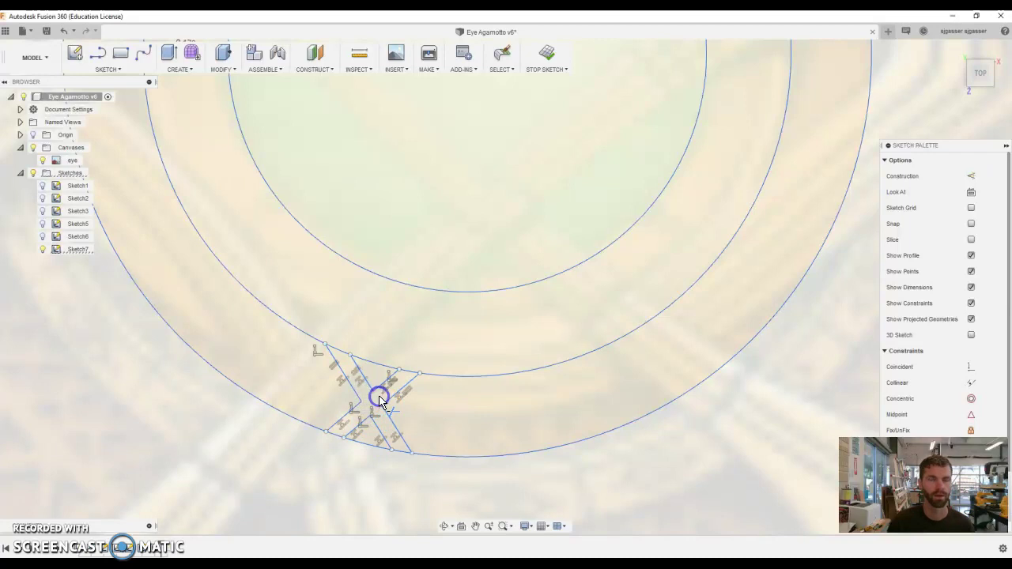
click(365, 385)
click(372, 408)
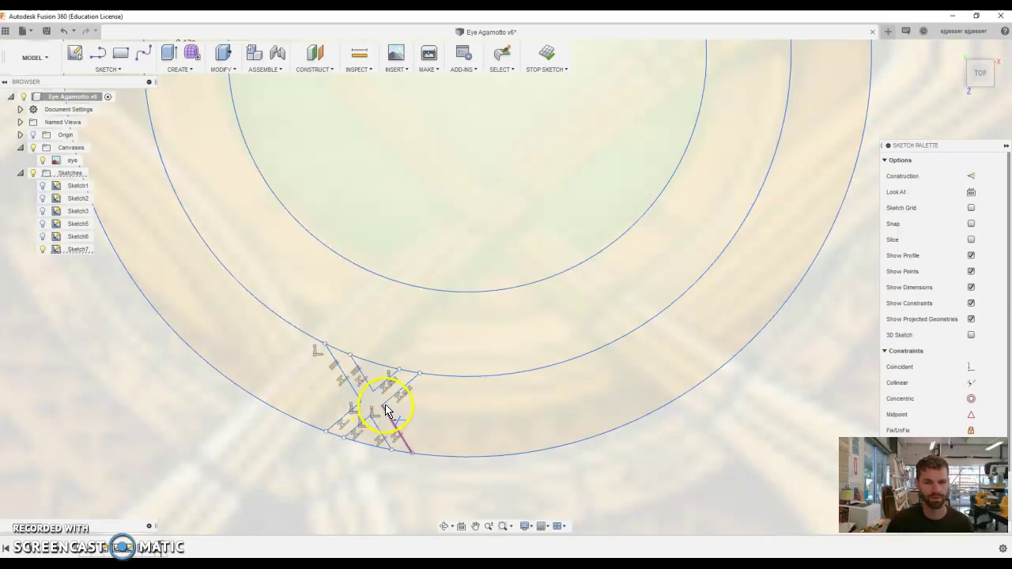
click(387, 409)
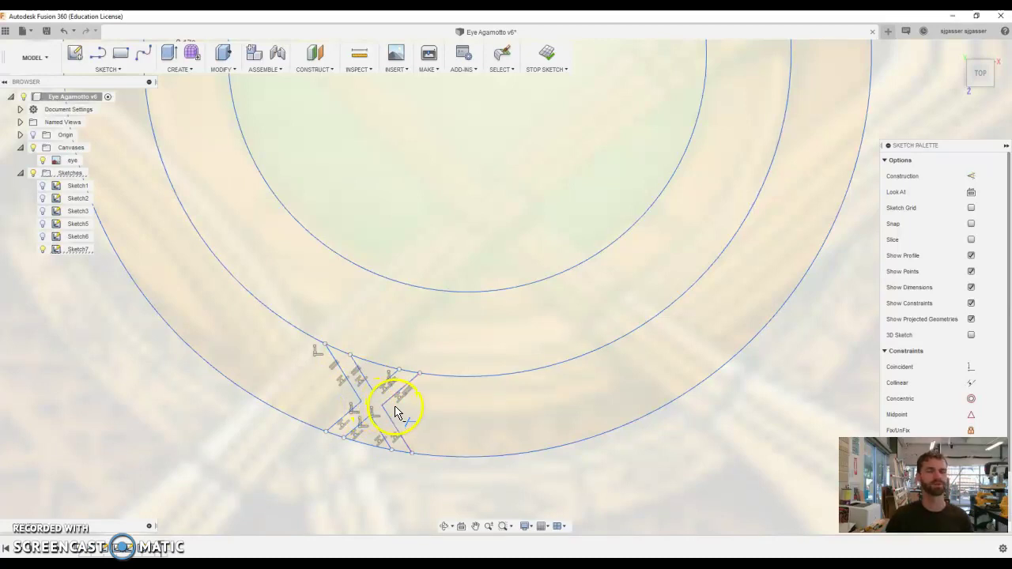
Trim the inner- and outer-arc pieces inside the strut and the short leftover line.
click(336, 356)
click(411, 357)
click(410, 363)
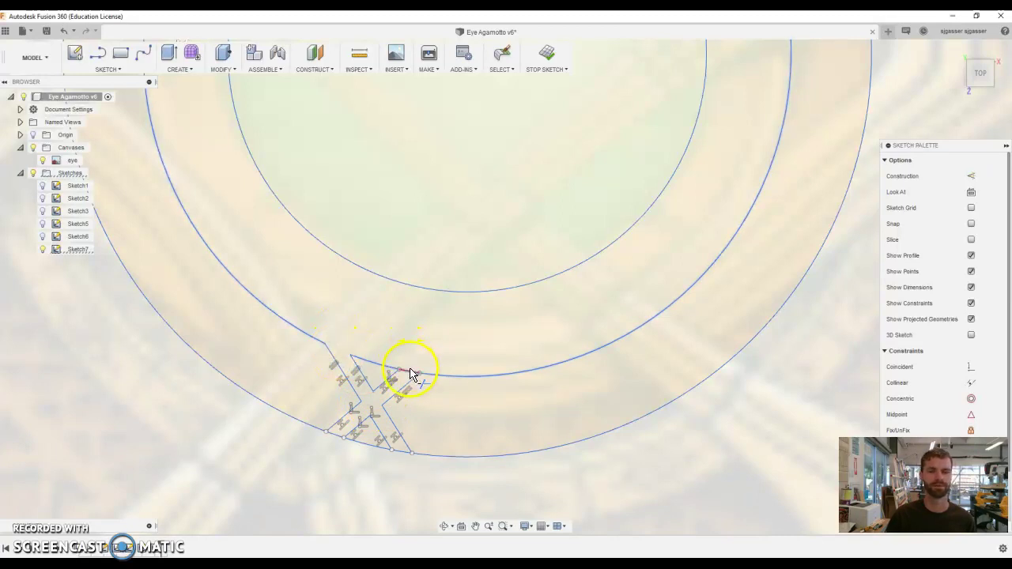
click(354, 431)
click(335, 435)
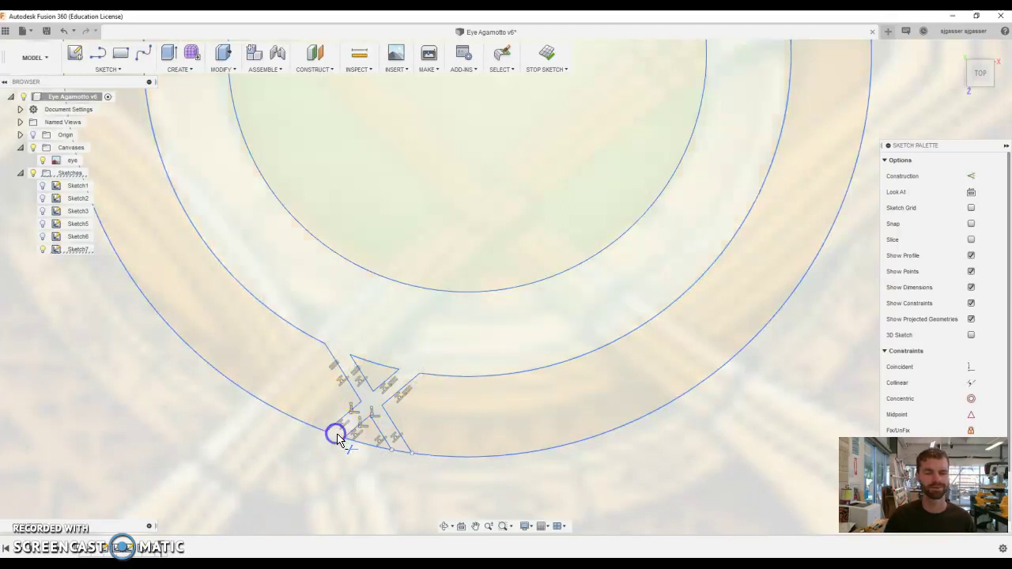
click(404, 456)
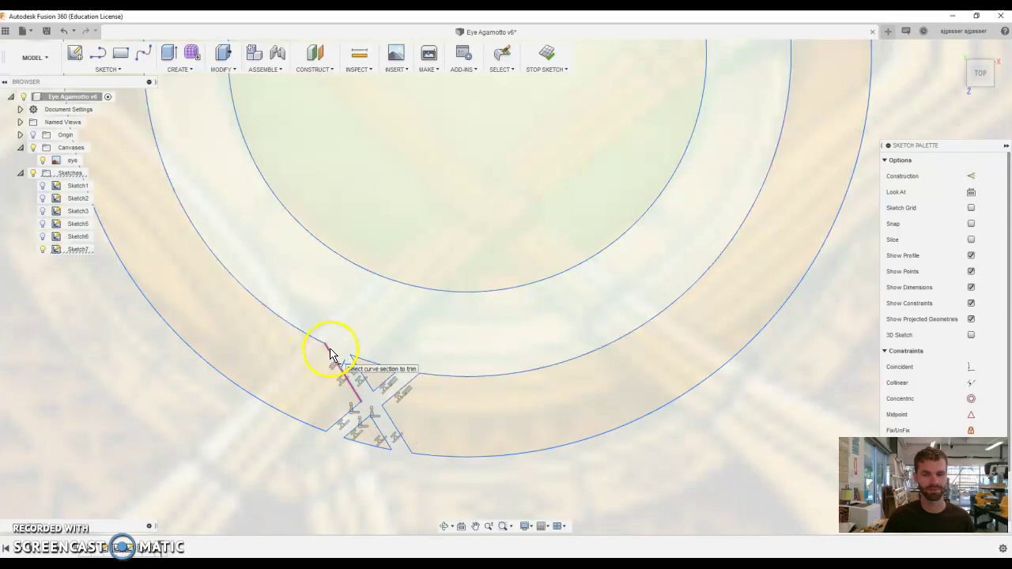
key(Escape)
click(332, 357)
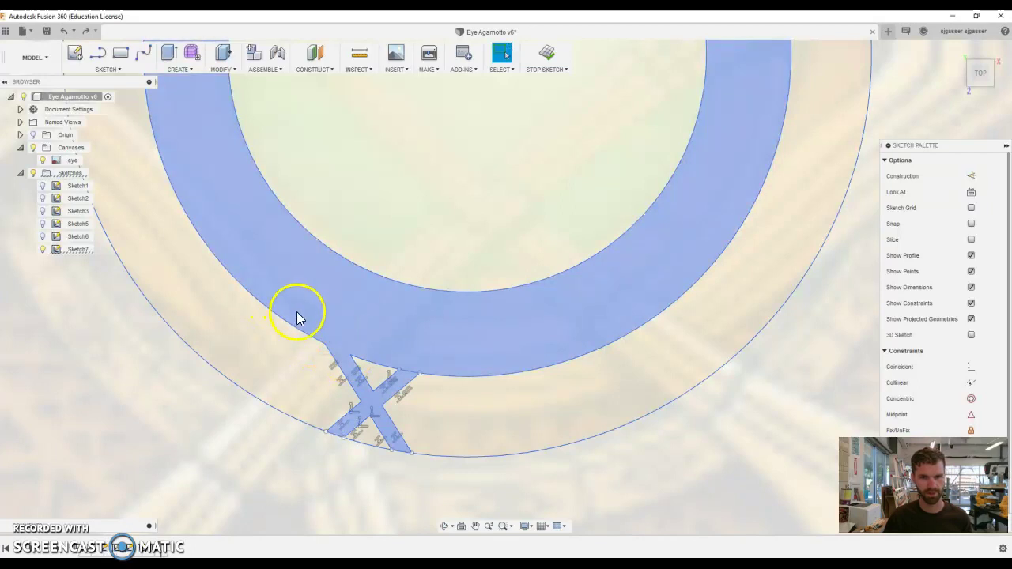
Start a circular pattern with the X-strut lines selected as the objects.
click(116, 73)
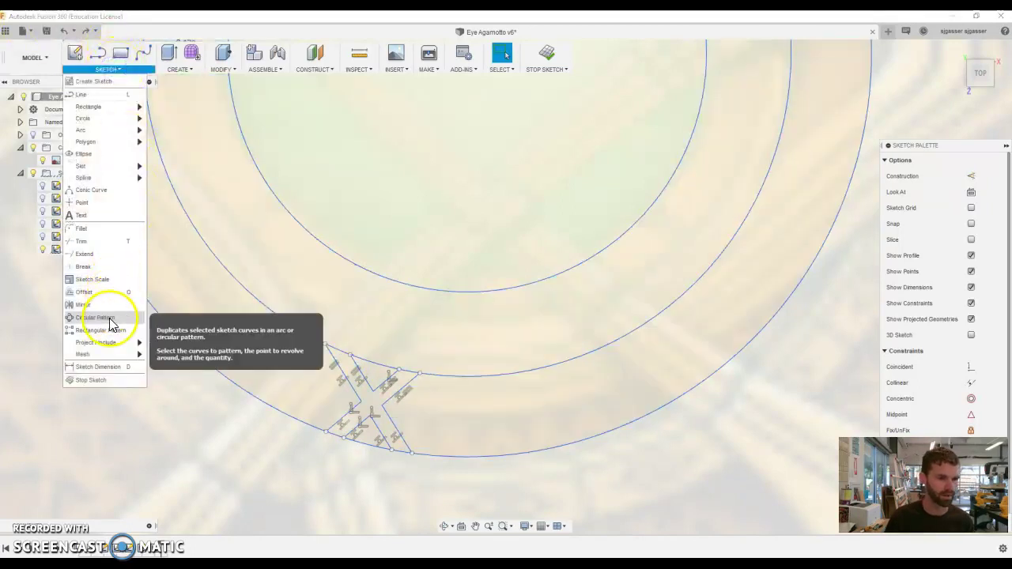
click(116, 321)
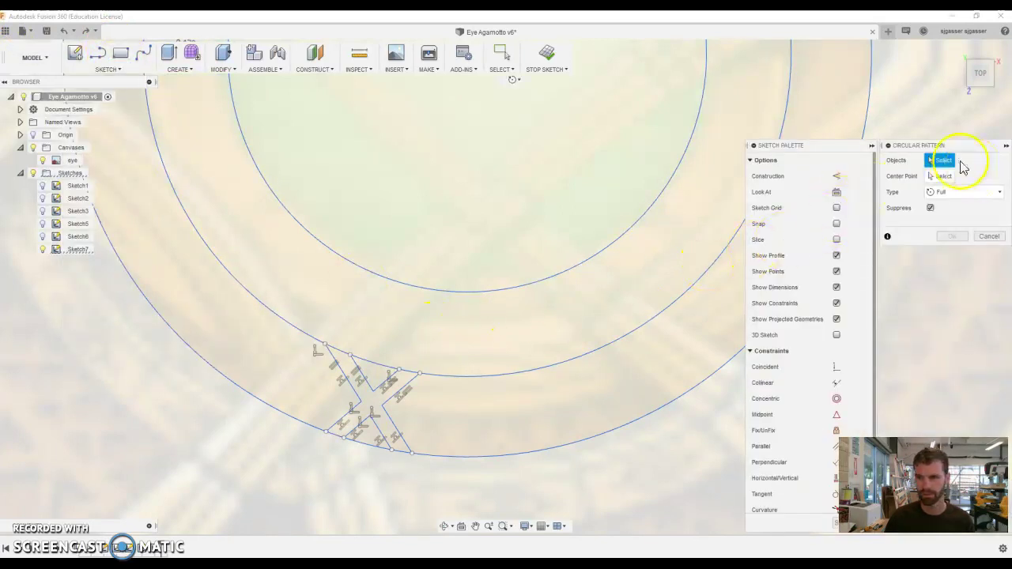
click(351, 384)
click(354, 391)
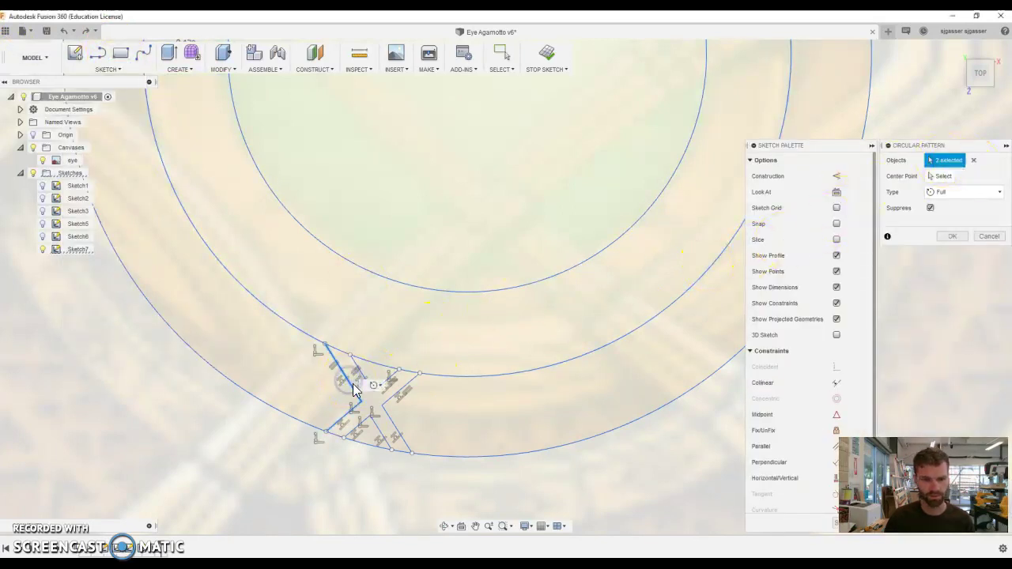
click(357, 368)
click(386, 381)
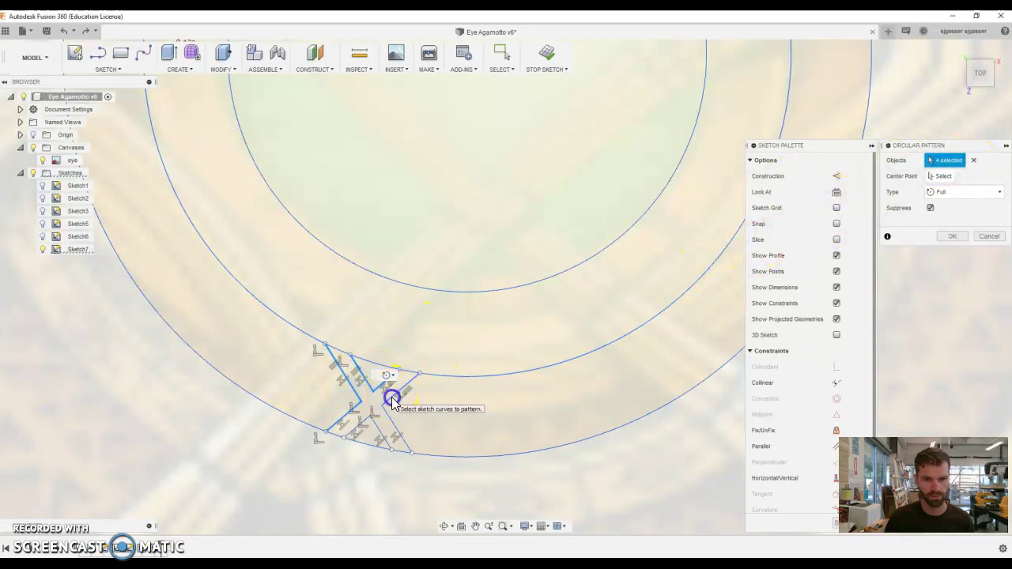
click(387, 422)
click(380, 432)
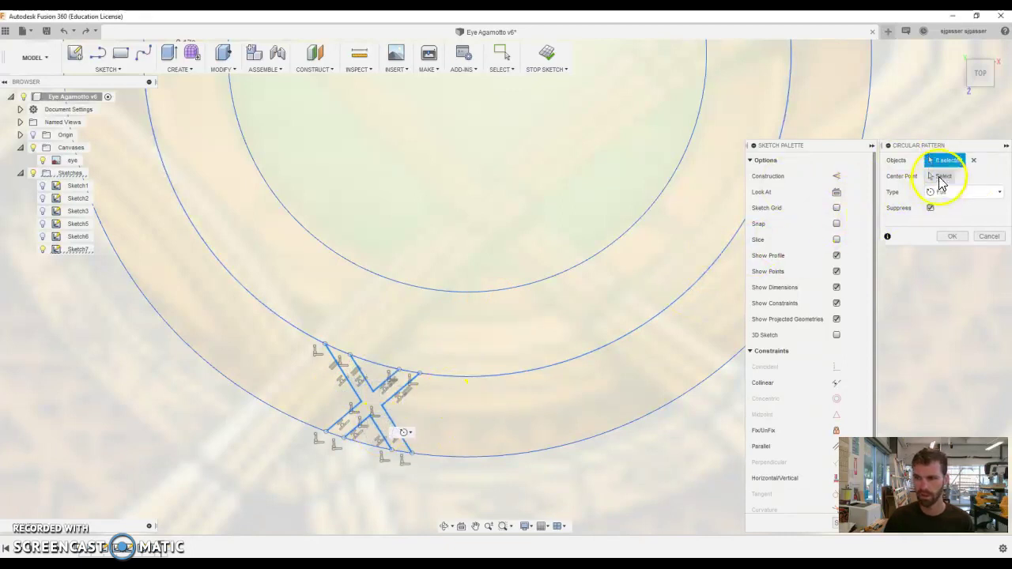
Use the inner circle as the pattern centre and set the quantity to 13.
click(941, 178)
click(515, 291)
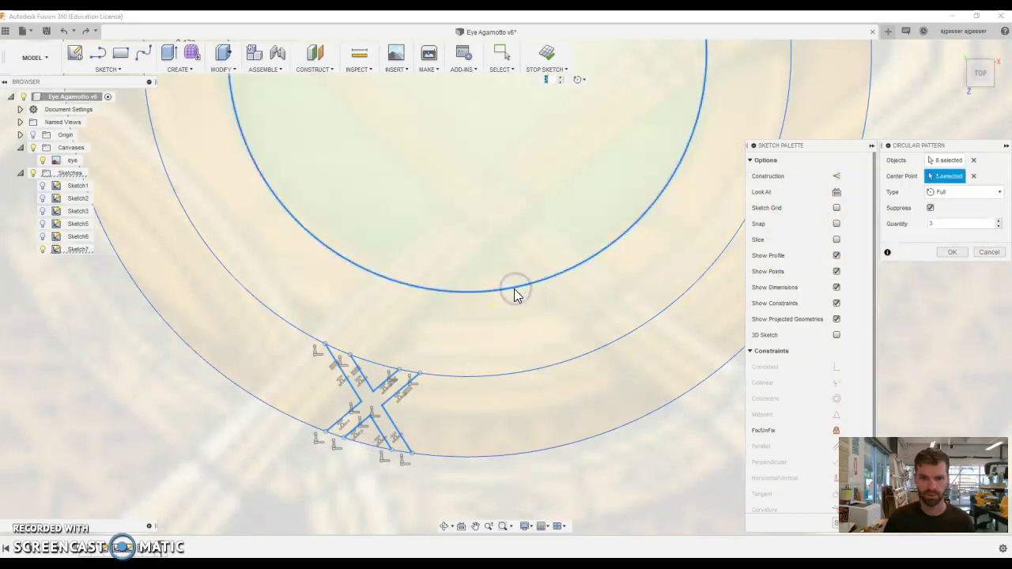
scroll(552, 291, down, 6)
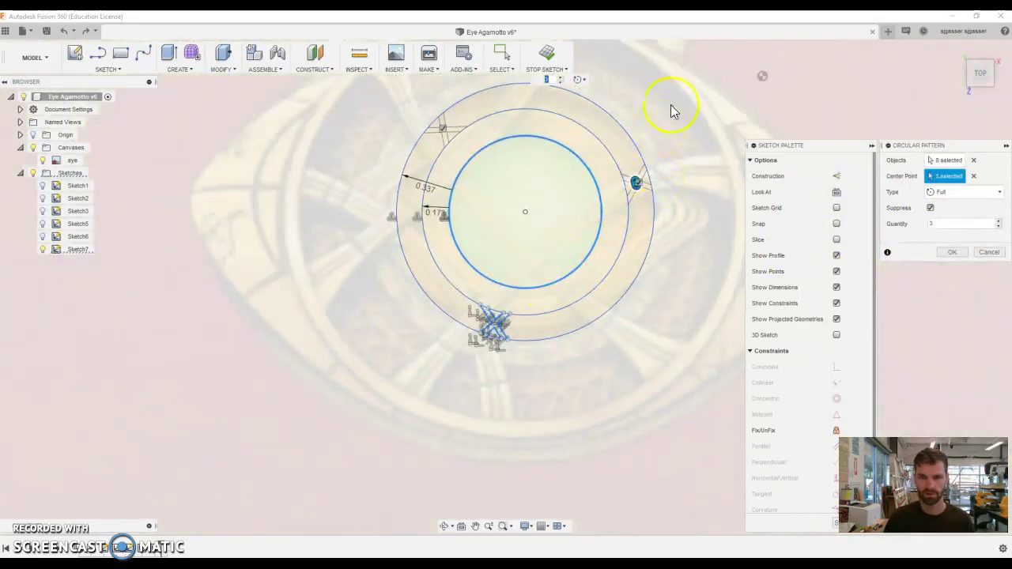
scroll(672, 111, up, 2)
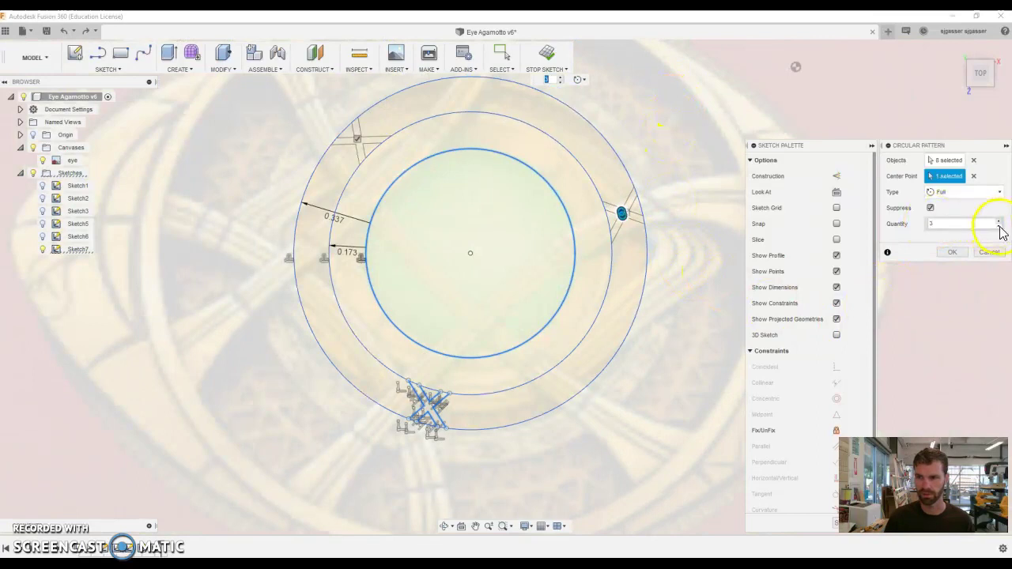
click(999, 222)
click(999, 222)
click(1000, 222)
click(1000, 222)
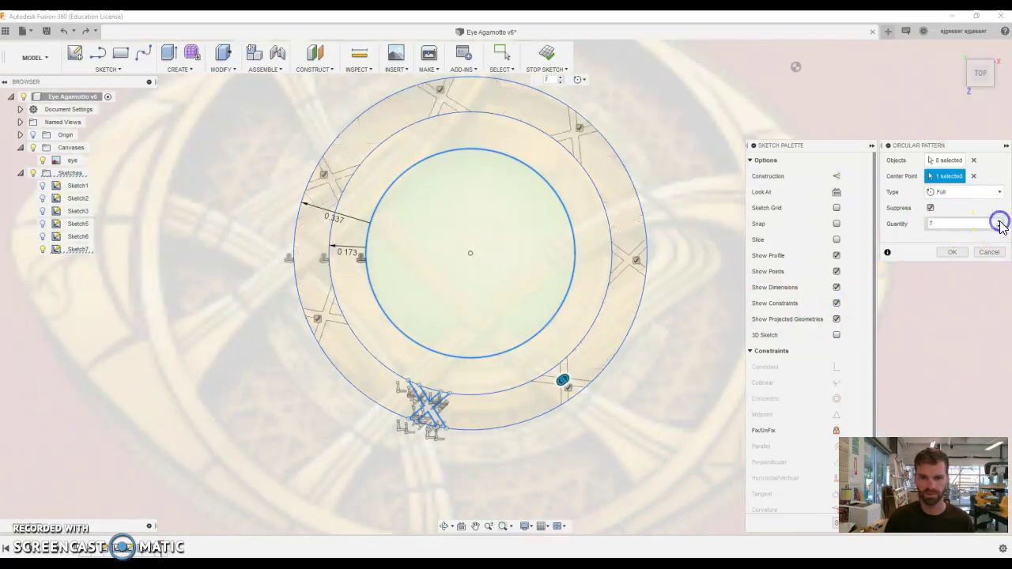
click(999, 222)
click(999, 222)
click(999, 223)
click(999, 222)
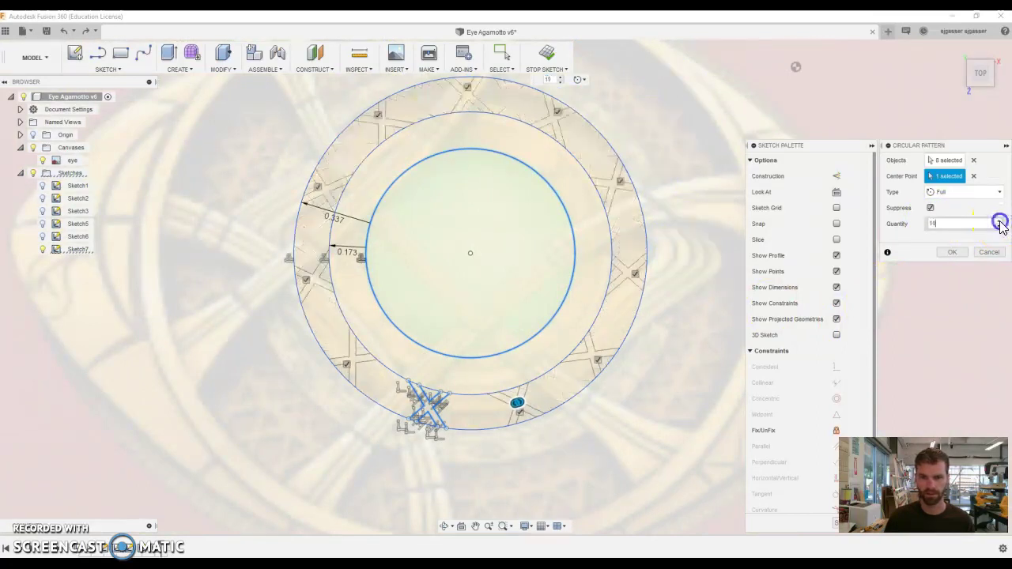
click(999, 222)
click(999, 222)
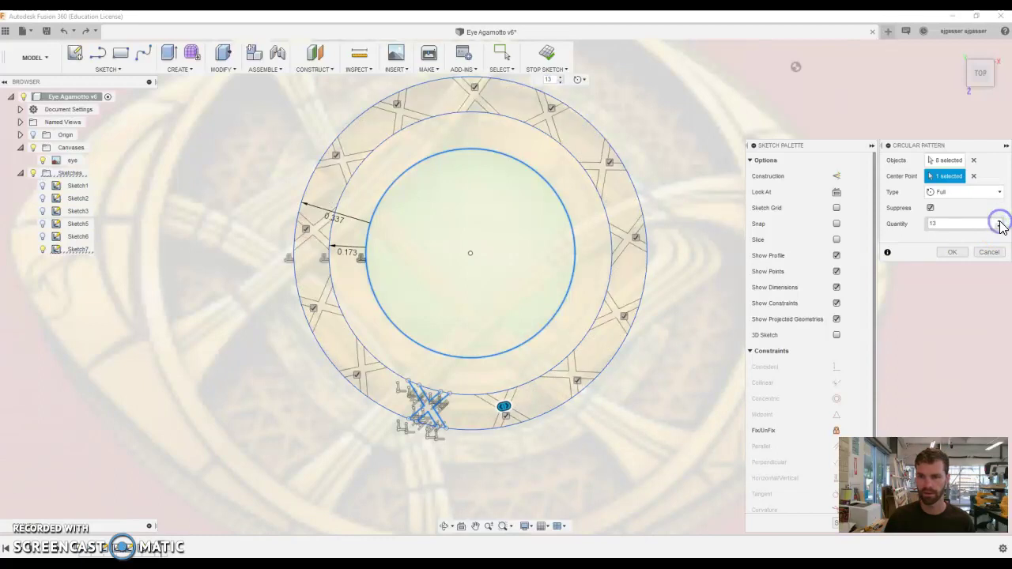
Confirm the 13-copy pattern and trim inner-ring sections near the lower-right struts.
click(952, 253)
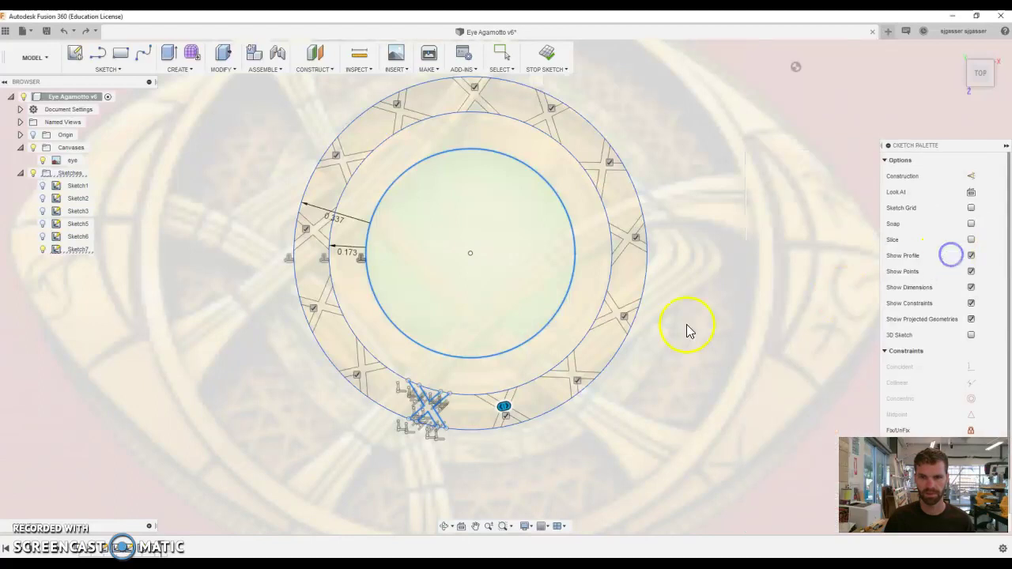
click(515, 388)
click(446, 419)
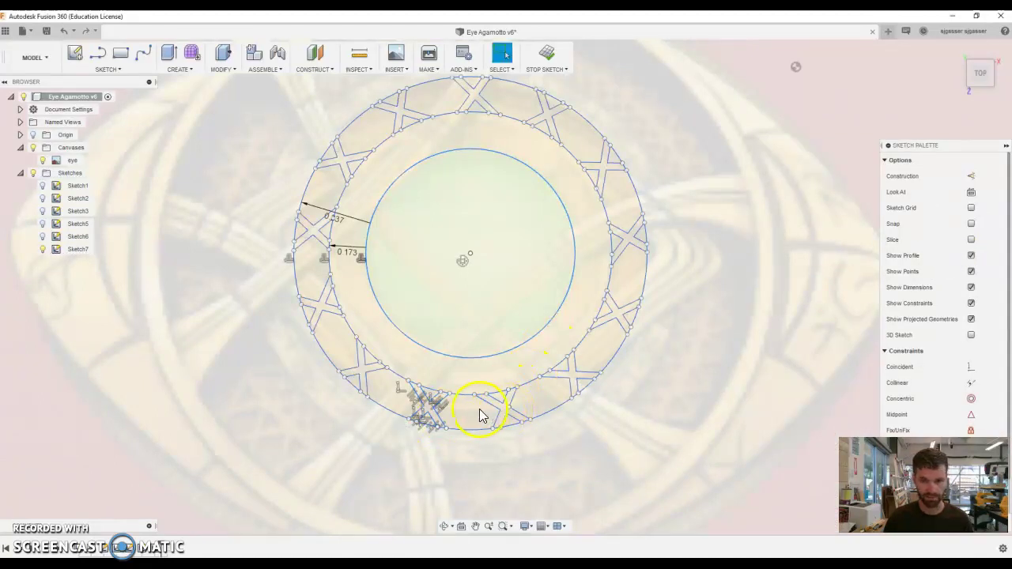
key(t)
click(480, 393)
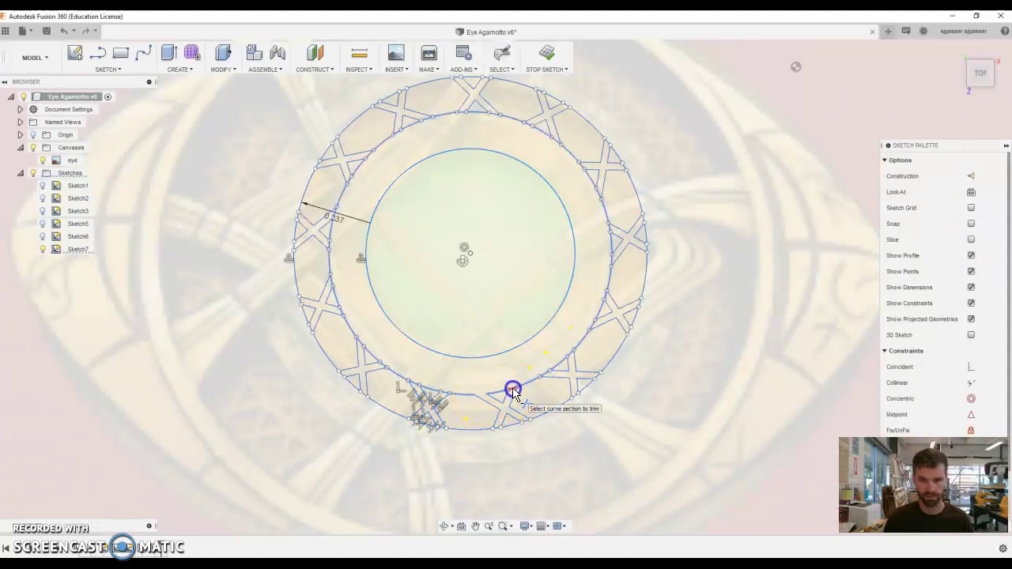
click(502, 421)
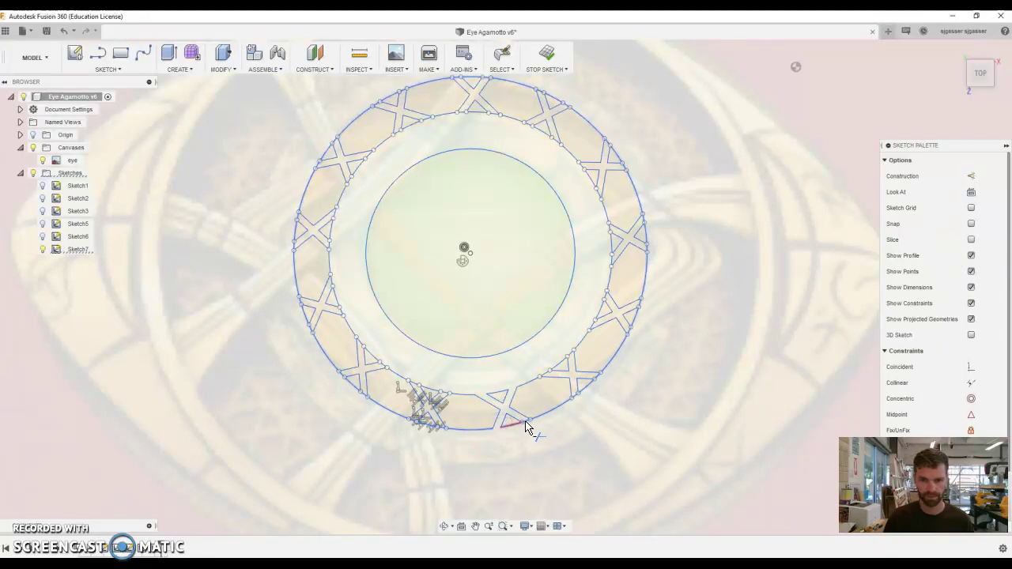
click(526, 426)
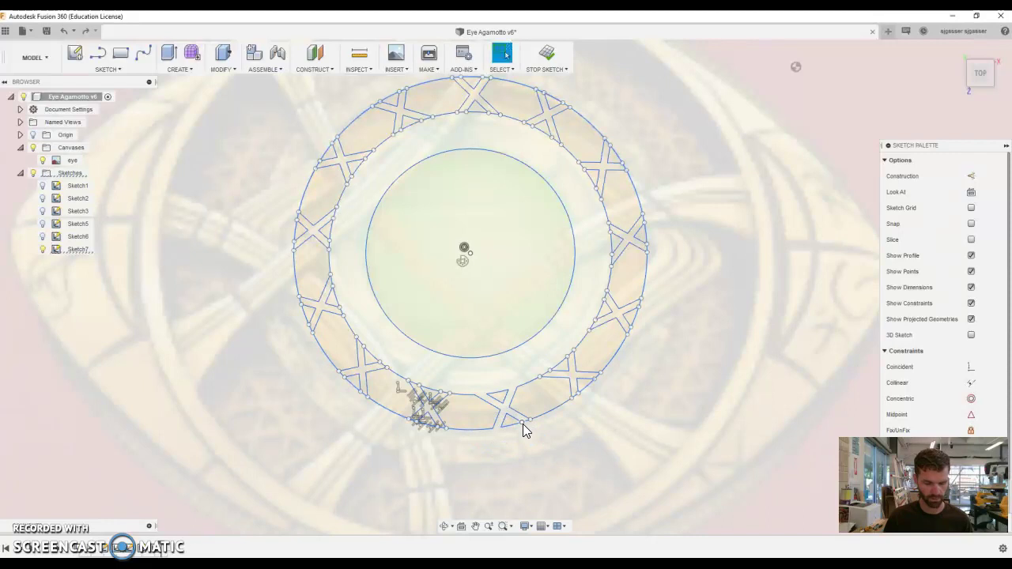
Trim the remaining stray ring and cross-line pieces at the bottom, finish the sketch, hide Sketch7.
scroll(525, 425, up, 3)
click(526, 422)
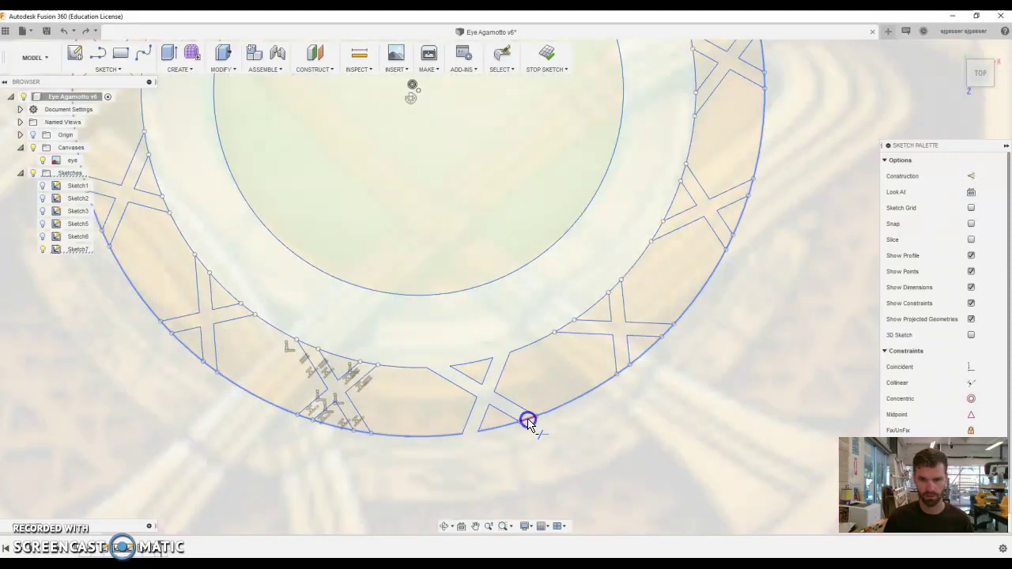
scroll(527, 433, down, 5)
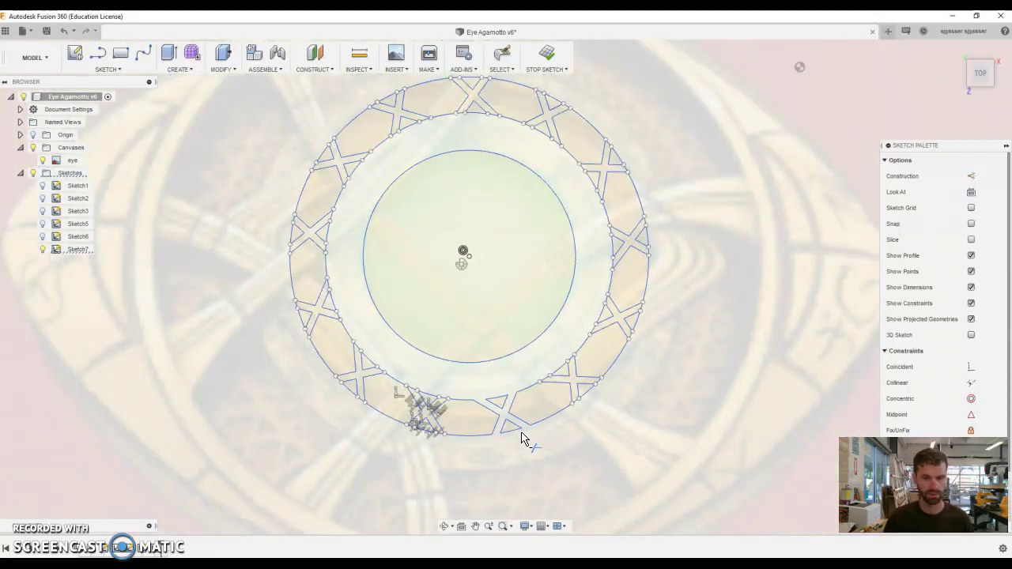
click(528, 441)
click(506, 431)
click(524, 390)
click(490, 401)
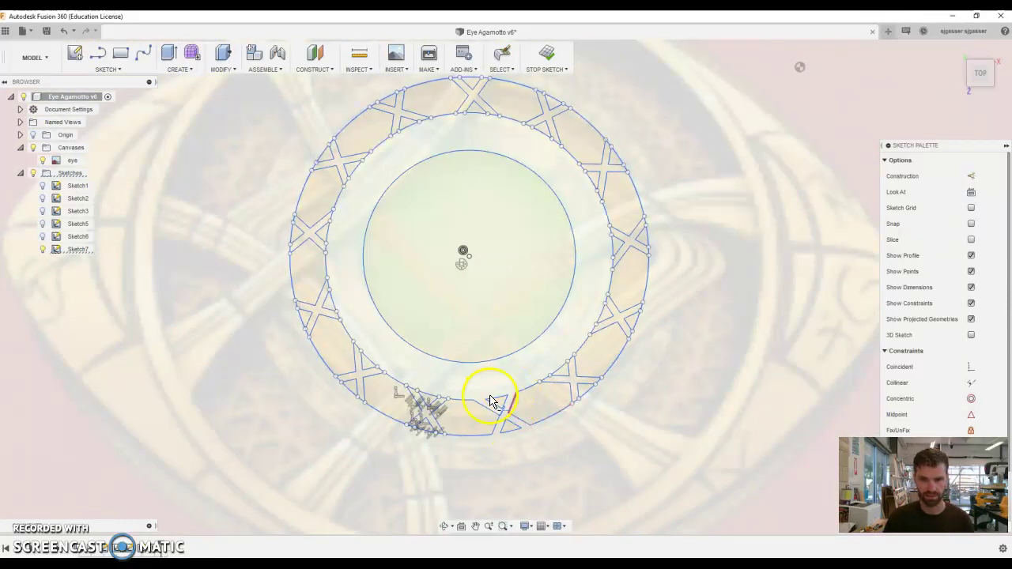
click(502, 428)
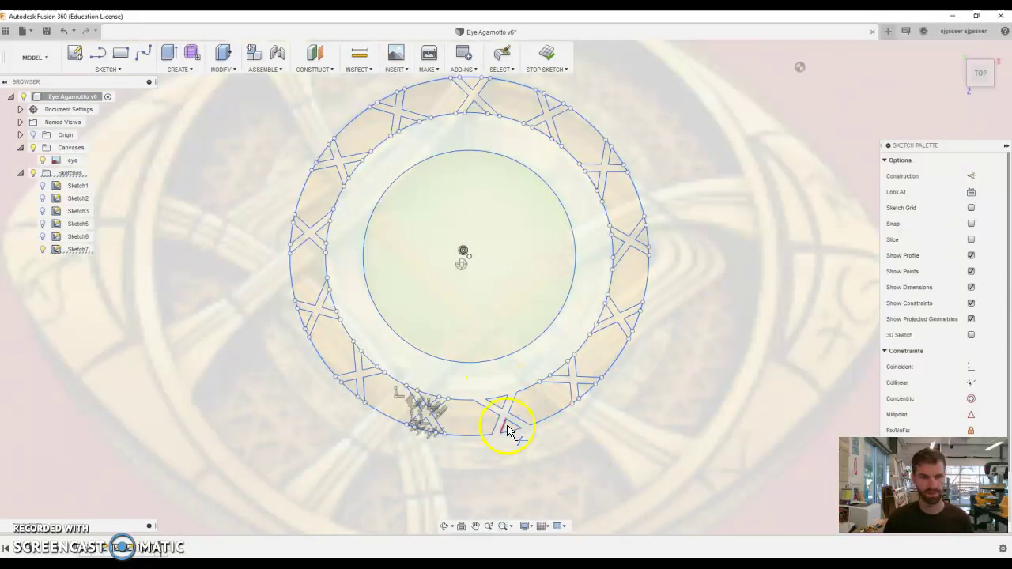
click(548, 55)
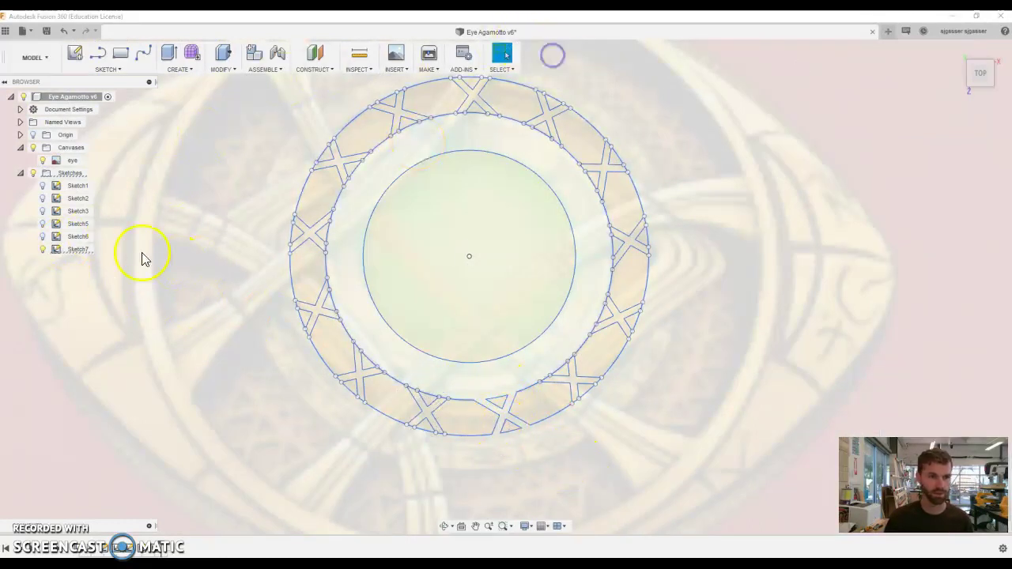
click(42, 250)
Turn on Sketch5's patterned rings and zoom around to inspect the whole traced pendant.
click(41, 225)
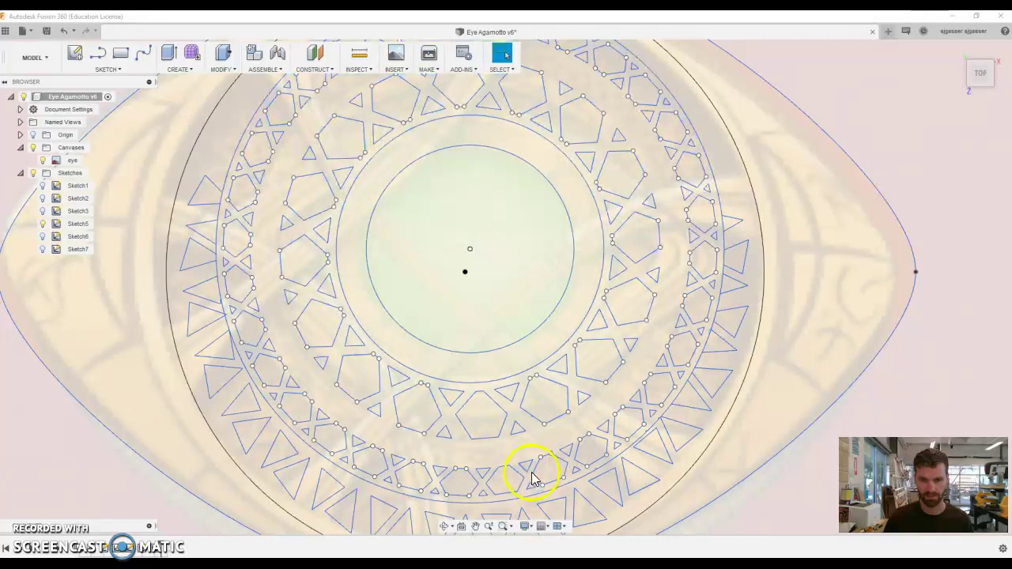
scroll(356, 276, down, 4)
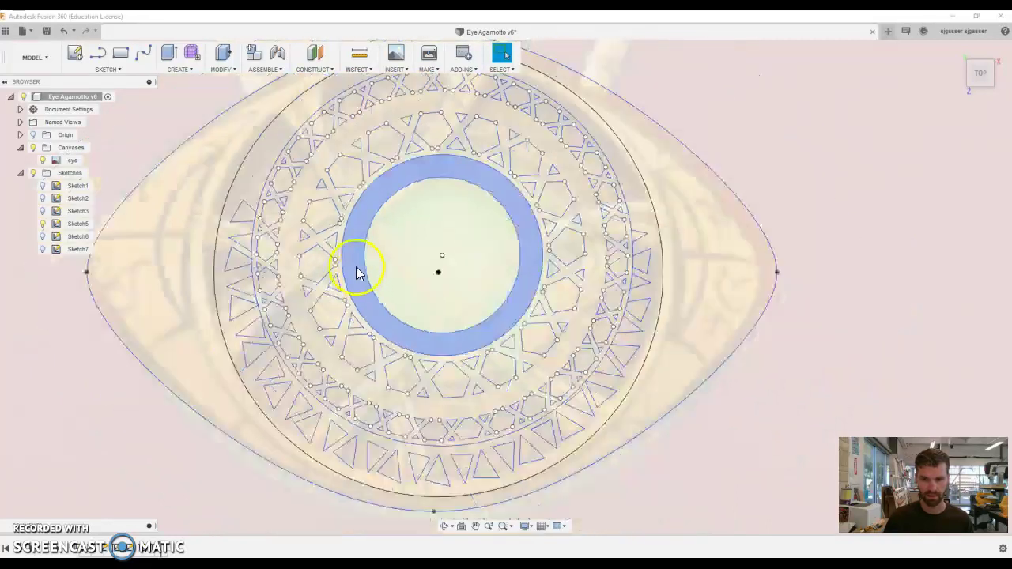
scroll(393, 435, up, 3)
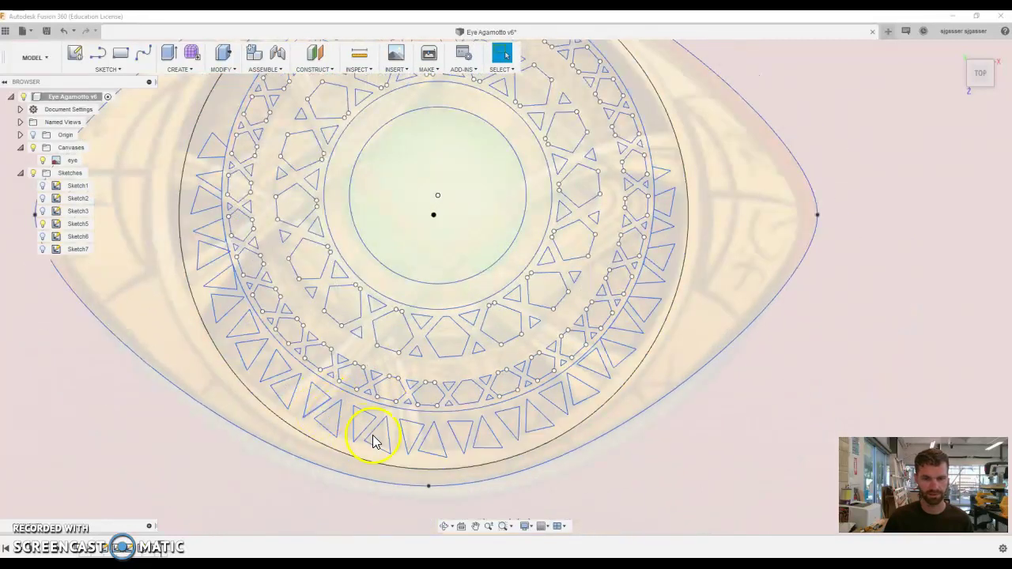
scroll(537, 399, down, 1)
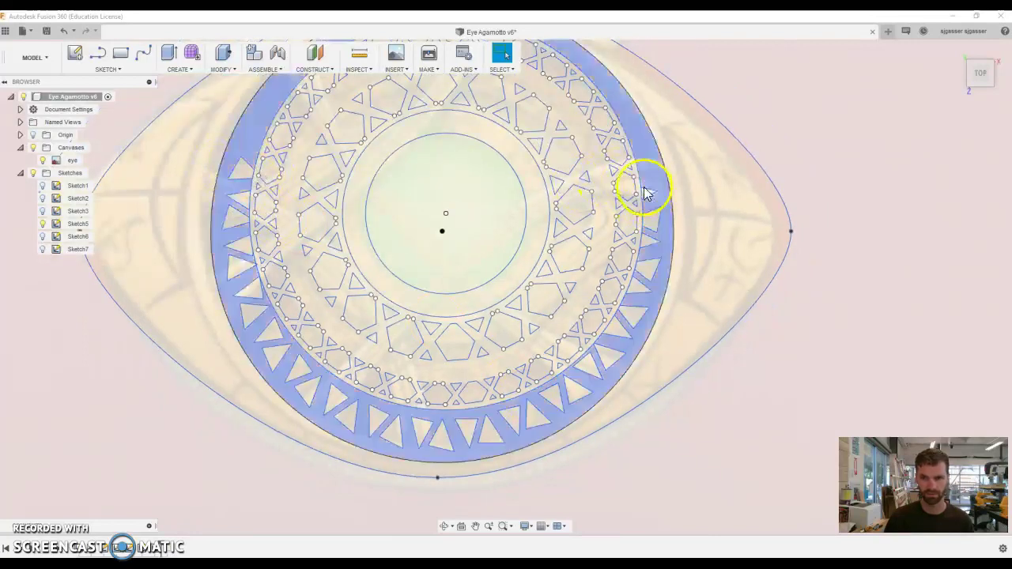
scroll(632, 209, down, 3)
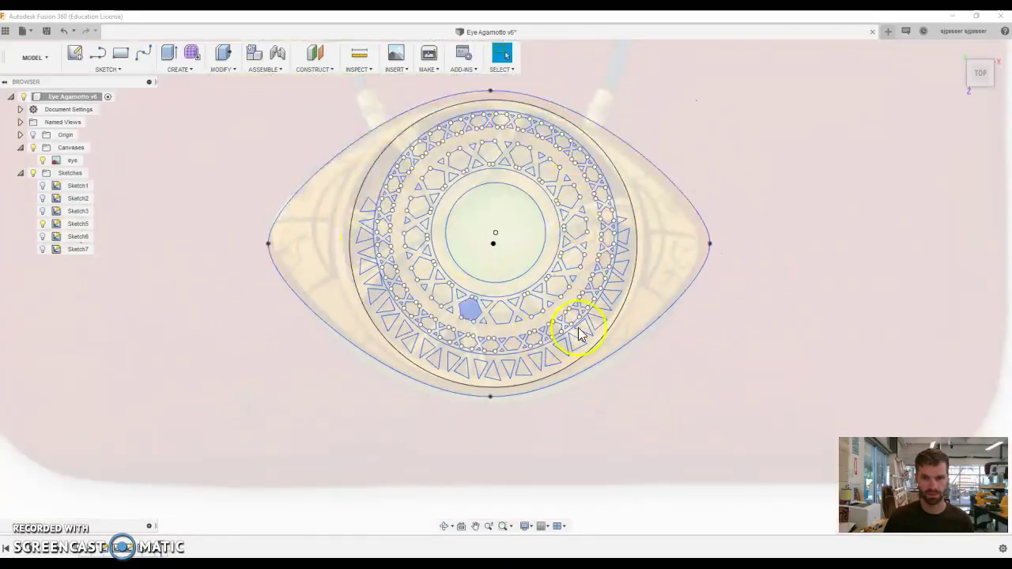
Hide Sketch5, check Sketch6's eye outline, and save Sketch6 as a DXF file.
click(44, 224)
click(43, 236)
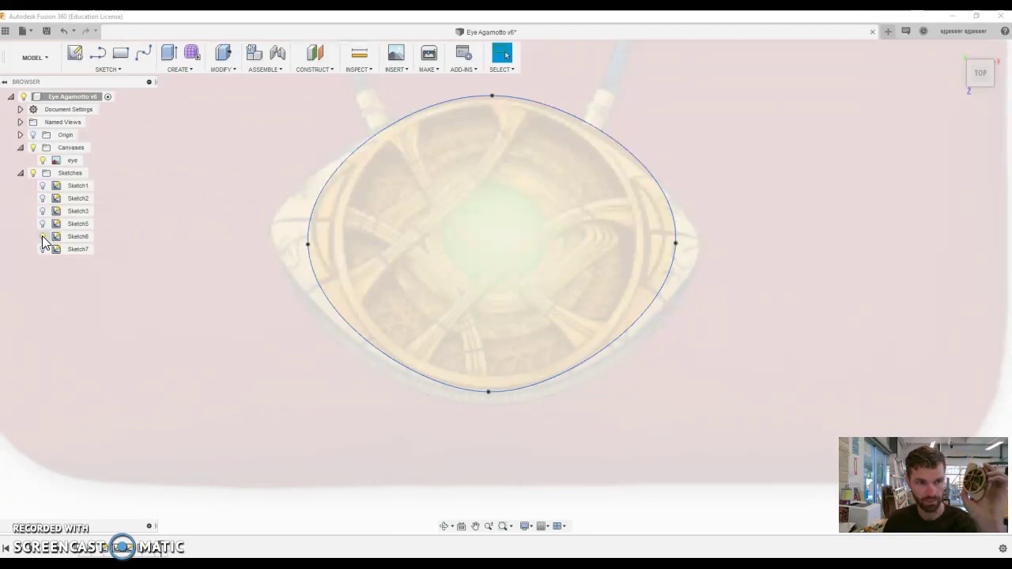
click(43, 237)
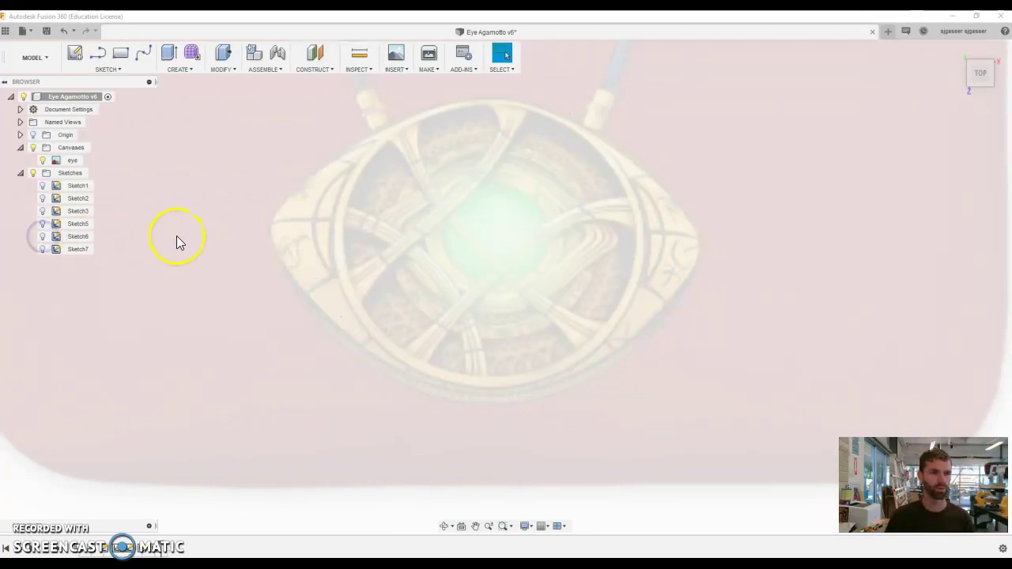
right_click(81, 235)
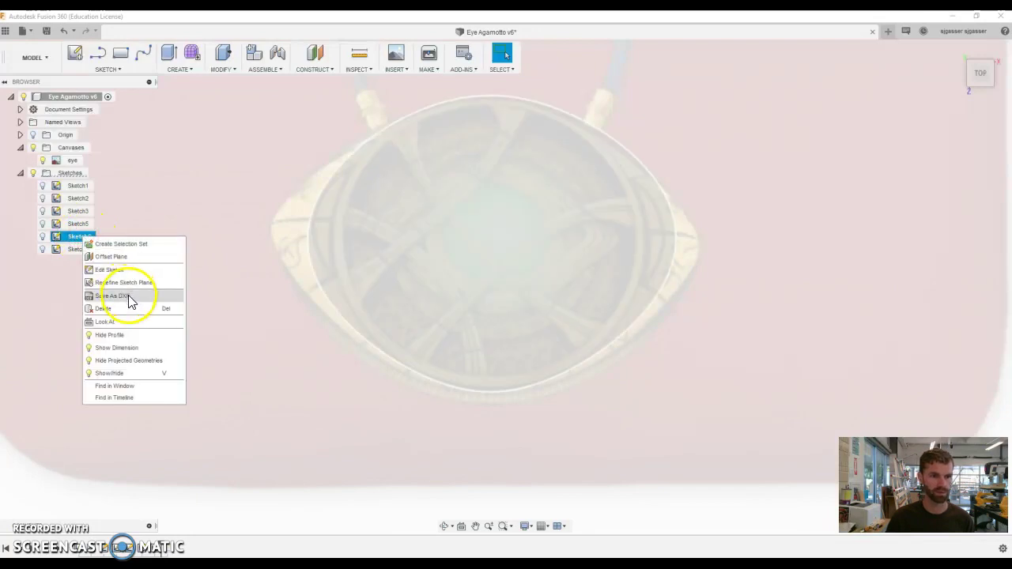
click(254, 336)
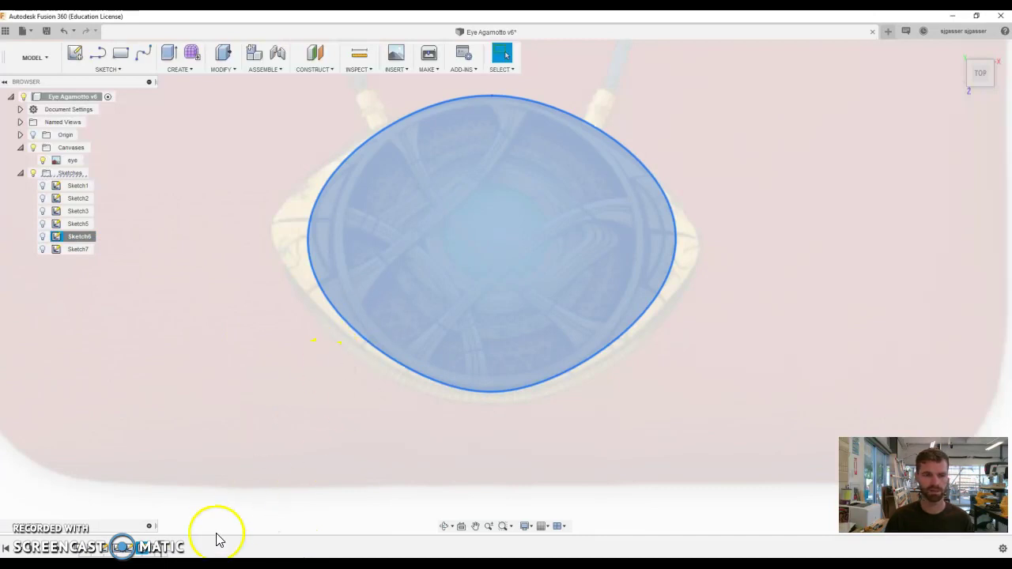
Show Sketch3's outer eye outline and wavy bands while hiding Sketch5 and Sketch6.
click(43, 225)
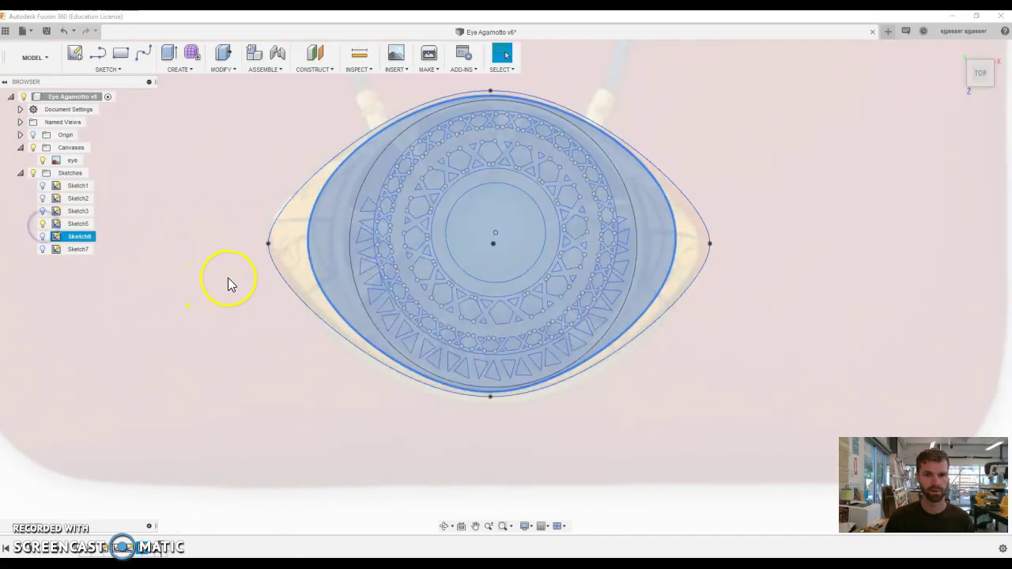
click(42, 211)
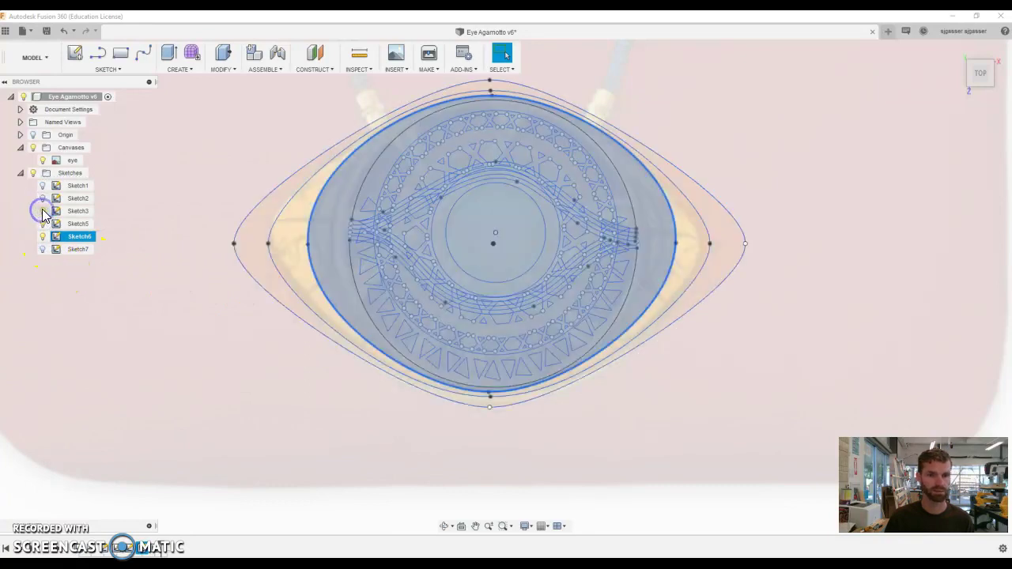
click(192, 323)
click(41, 236)
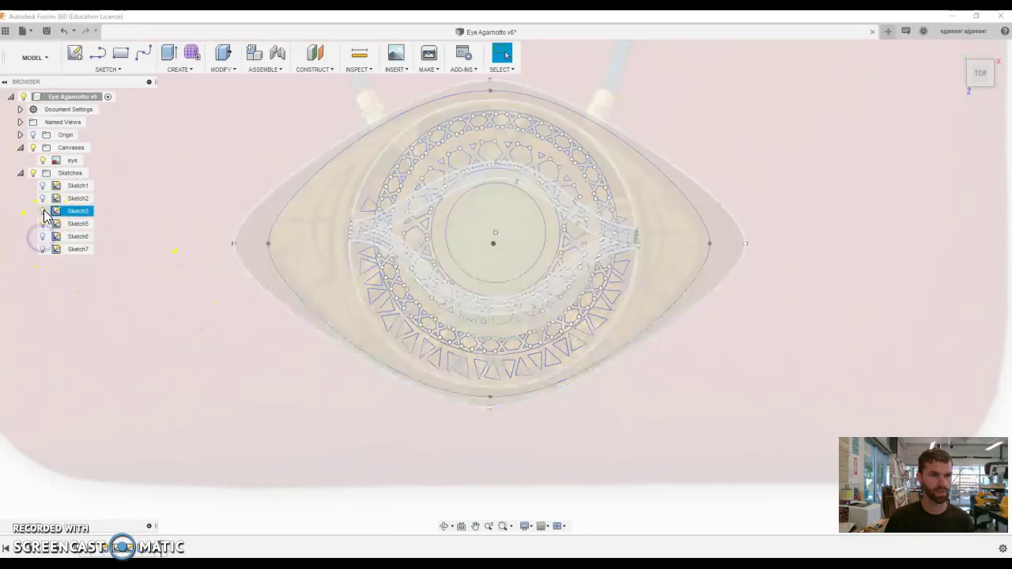
click(43, 223)
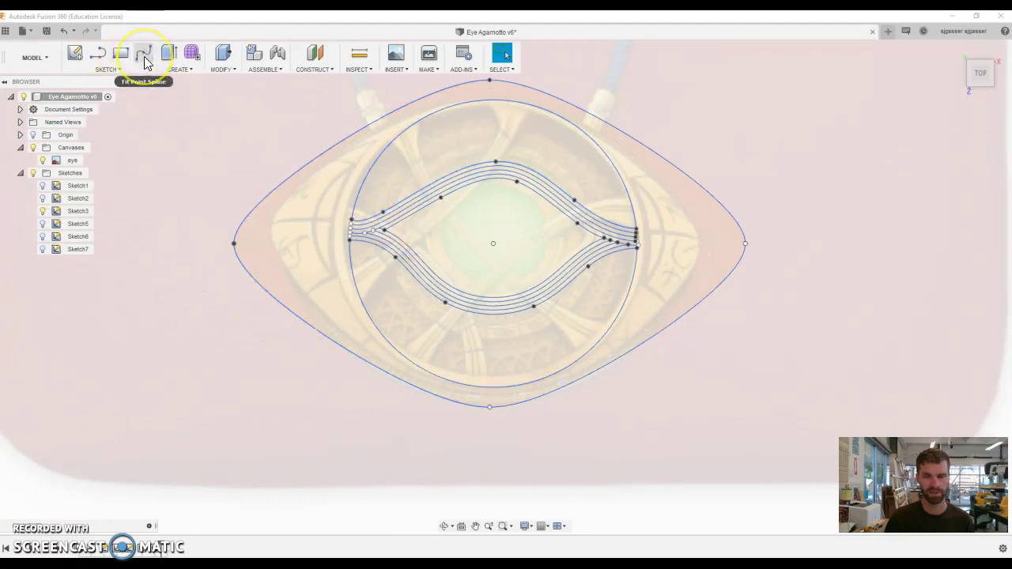
click(211, 216)
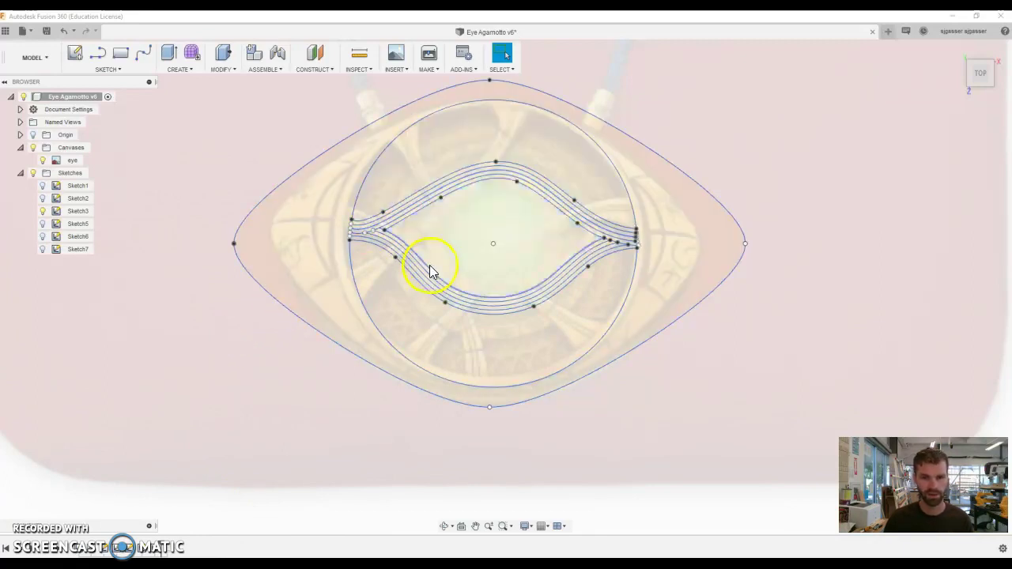
Select the inner eye profile, eyelid band, the outer eye curve parts and upper region's boundary.
click(429, 265)
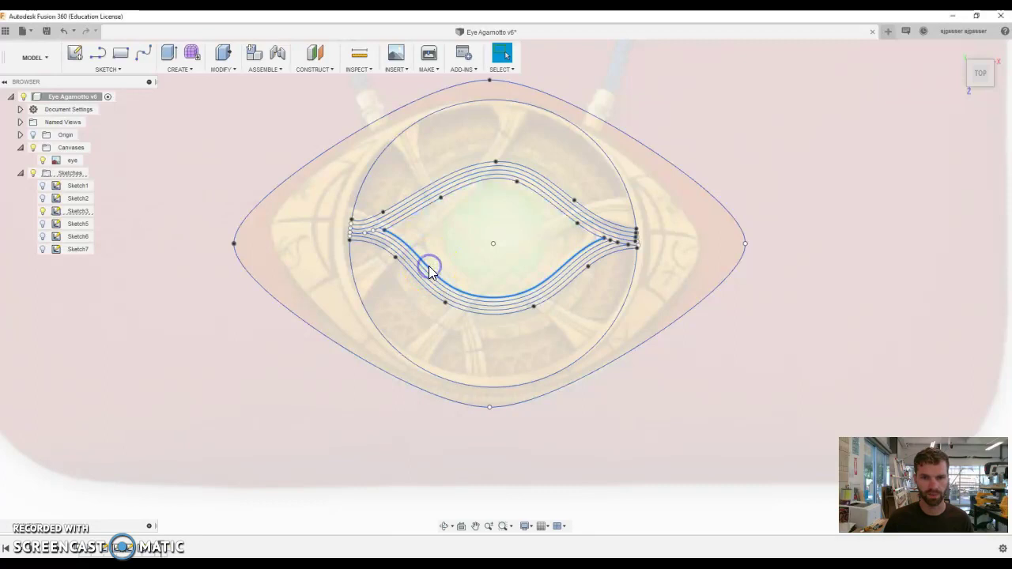
click(404, 218)
click(314, 159)
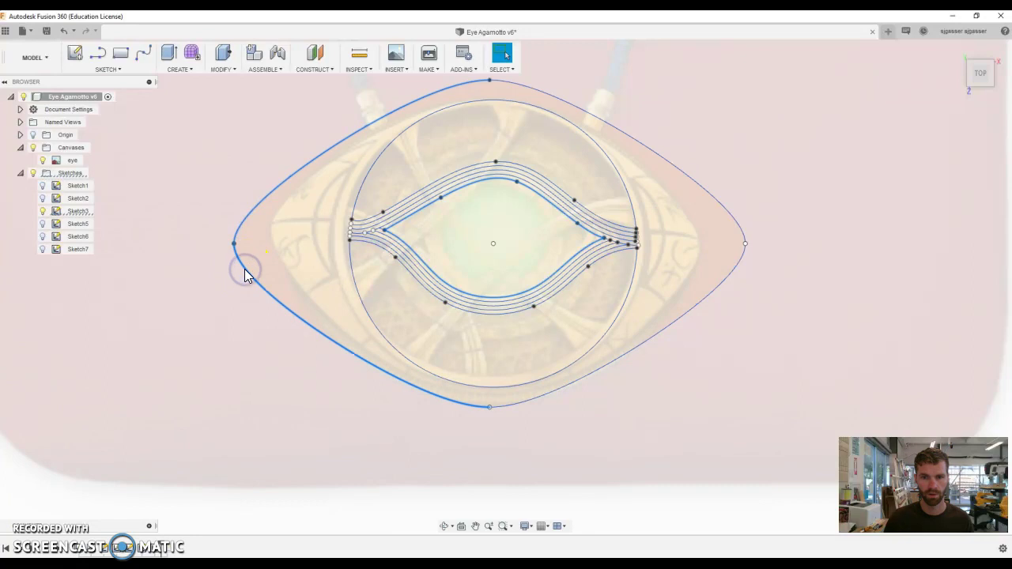
click(245, 269)
click(564, 391)
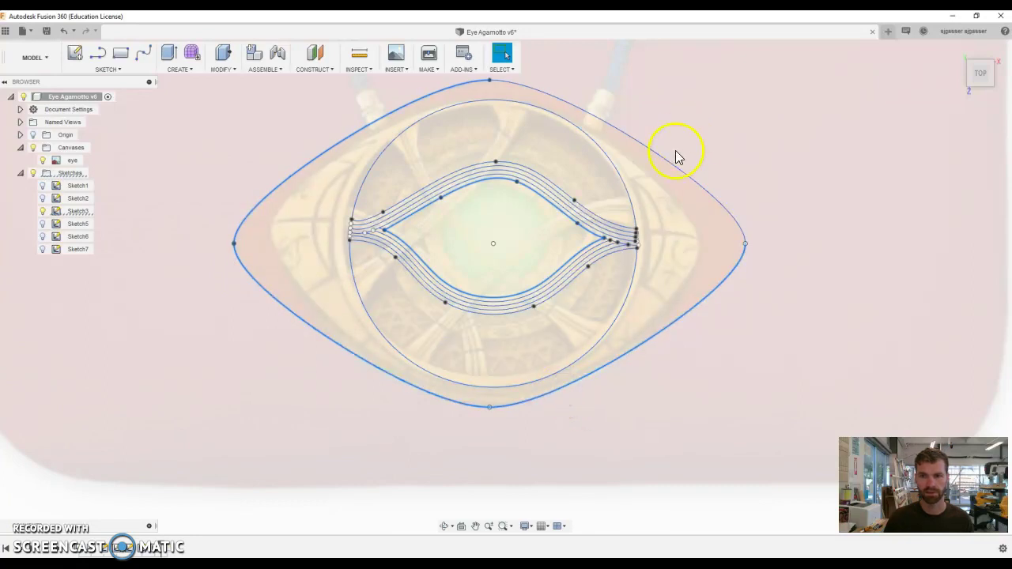
click(668, 161)
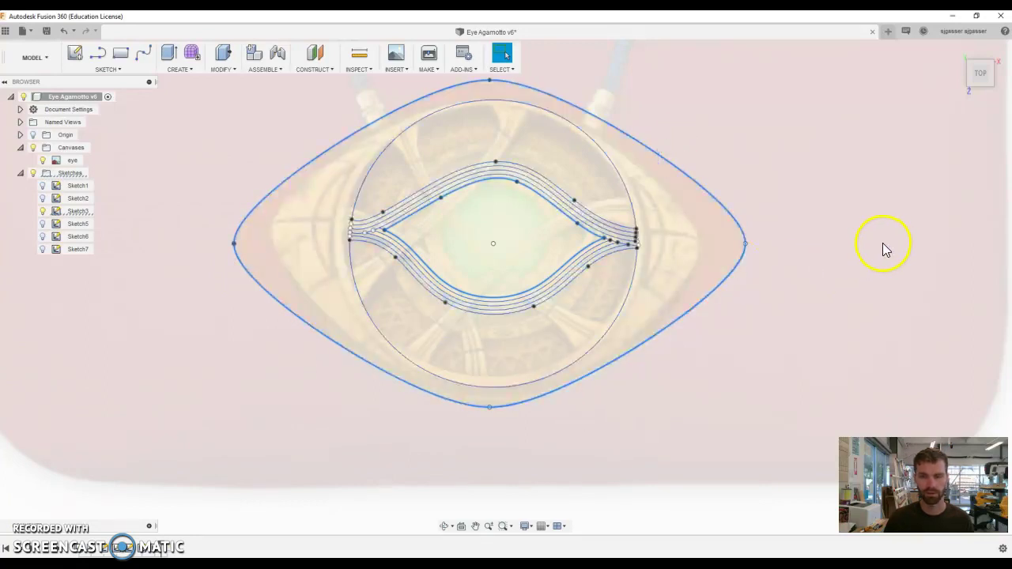
scroll(849, 129, up, 2)
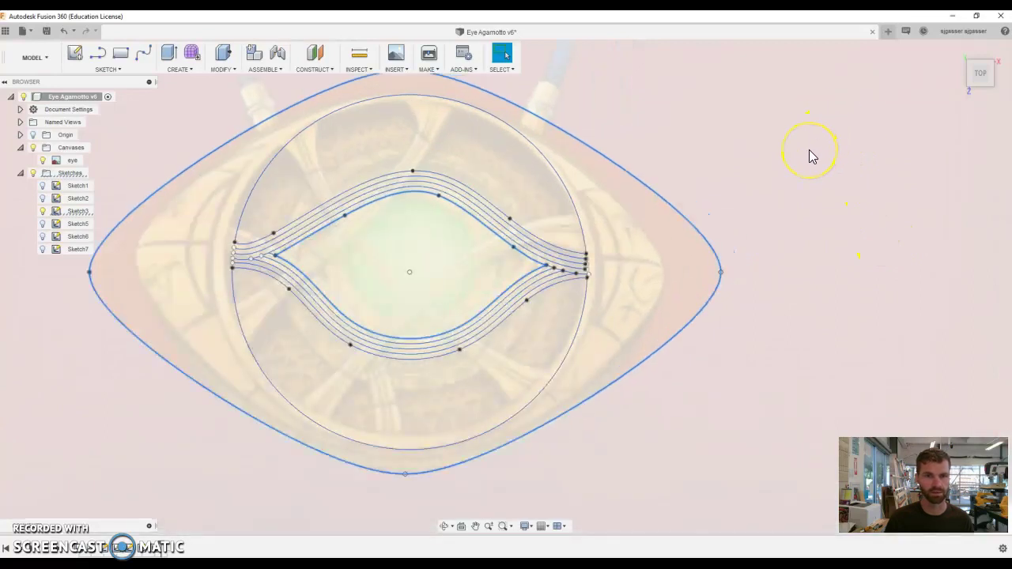
scroll(809, 156, down, 1)
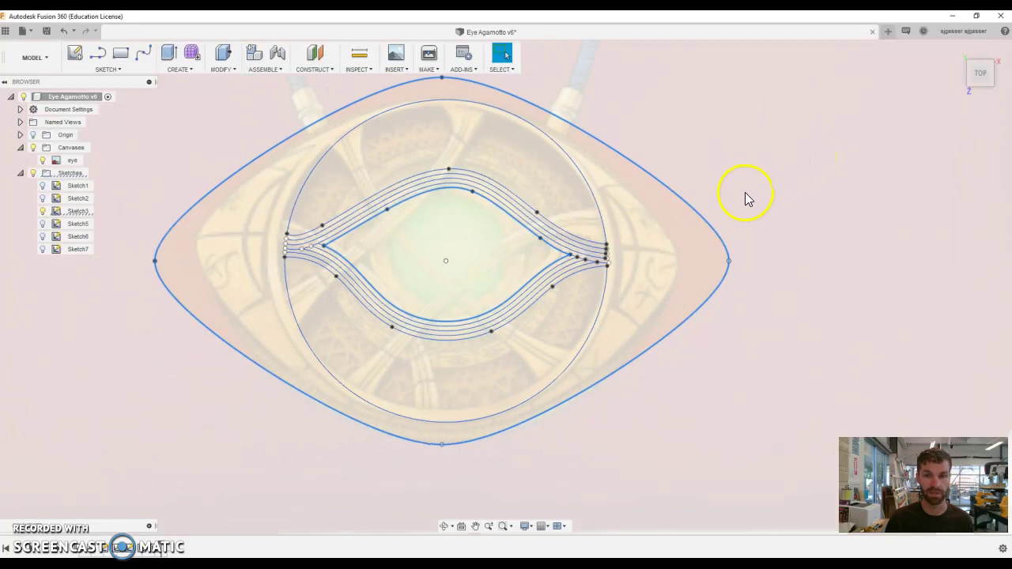
click(518, 198)
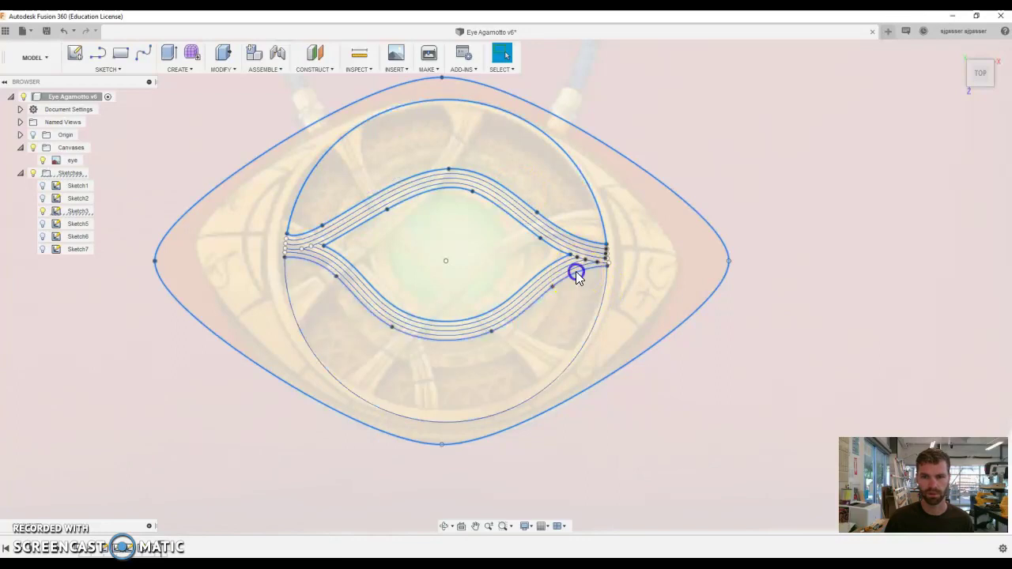